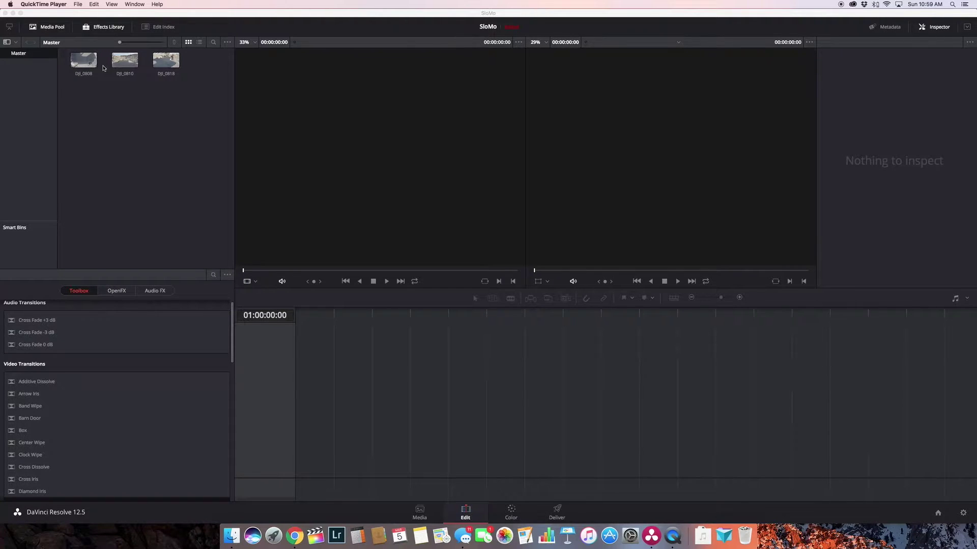
Set Playback render cache to Smart and proxy mode to Quarter Resolution
{"action": "left_click", "coordinate": [157, 161]}
{"action": "left_click", "coordinate": [209, 4]}
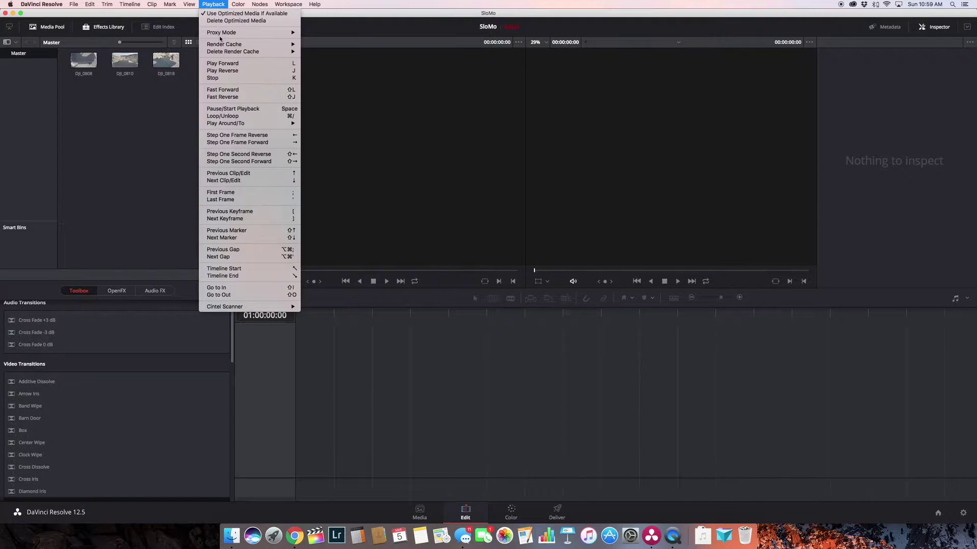
{"action": "mouse_move", "coordinate": [222, 47]}
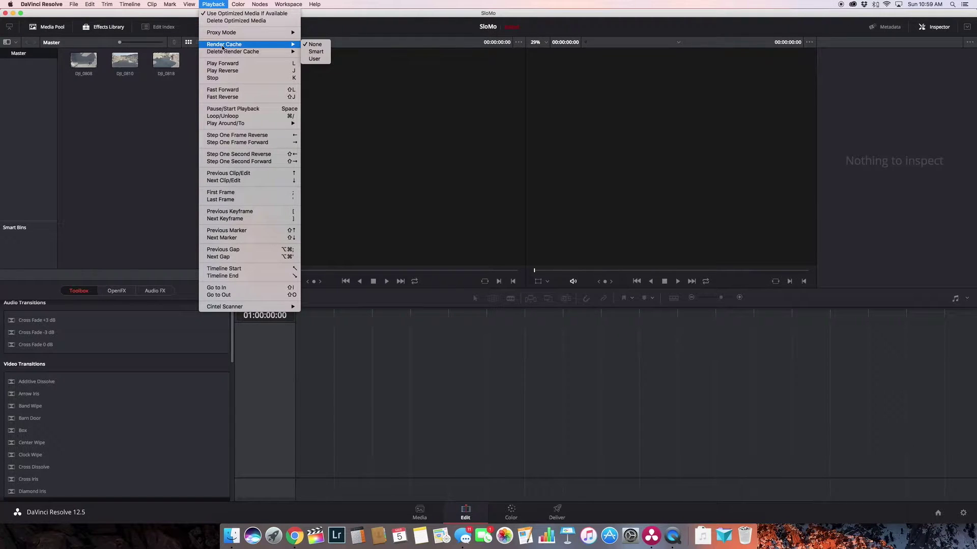
{"action": "left_click", "coordinate": [317, 51]}
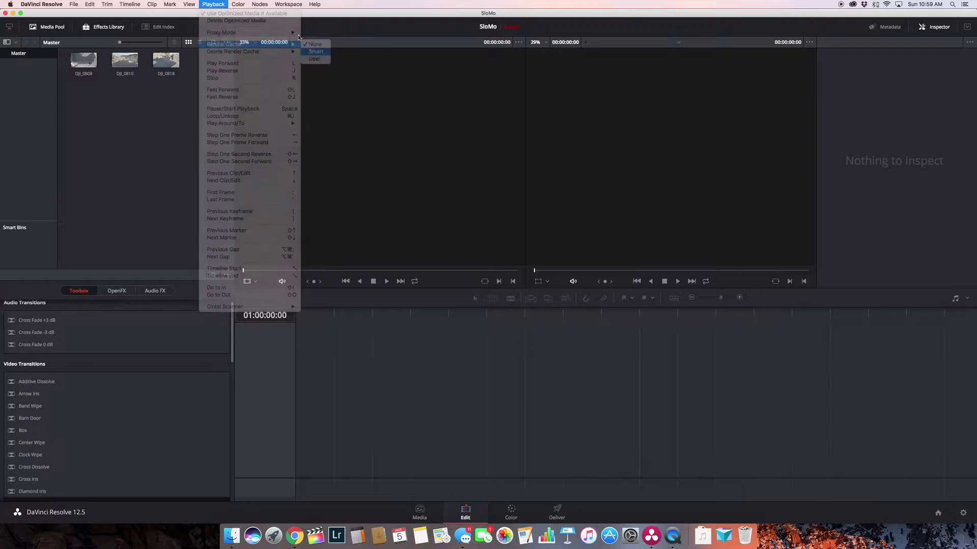
{"action": "left_click", "coordinate": [213, 5]}
{"action": "mouse_move", "coordinate": [259, 33]}
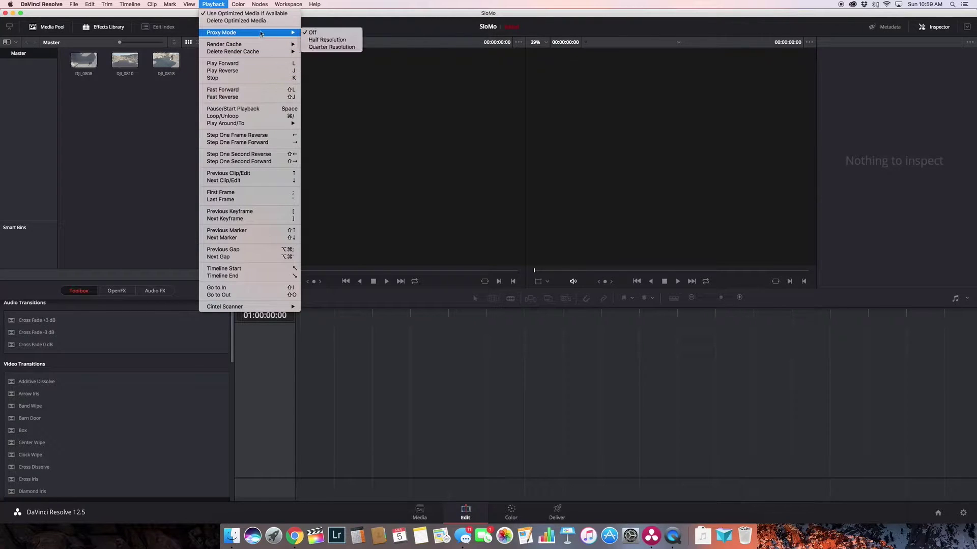
{"action": "left_click", "coordinate": [325, 47]}
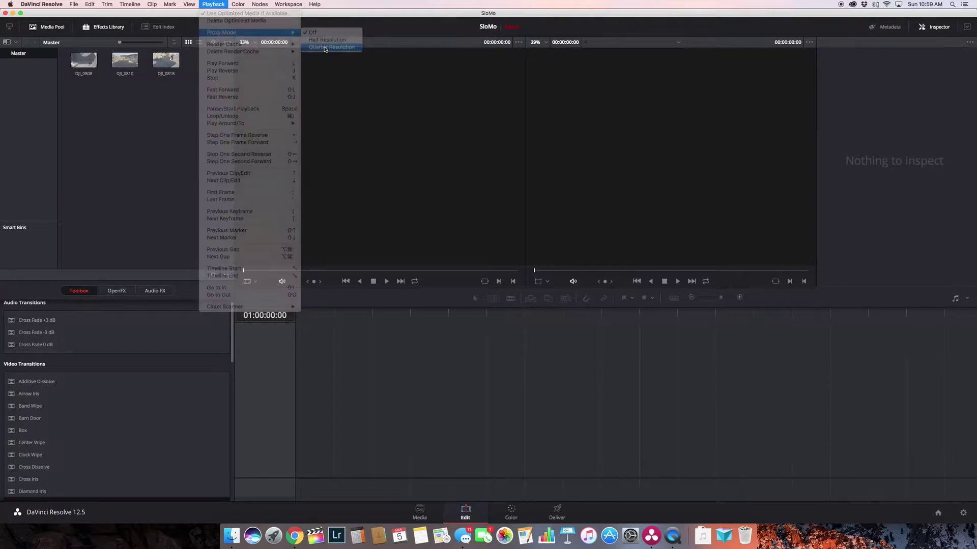
Mark in and out points around the biker's ride in DJI_0808 and drop that section onto a new timeline
{"action": "double_click", "coordinate": [87, 63]}
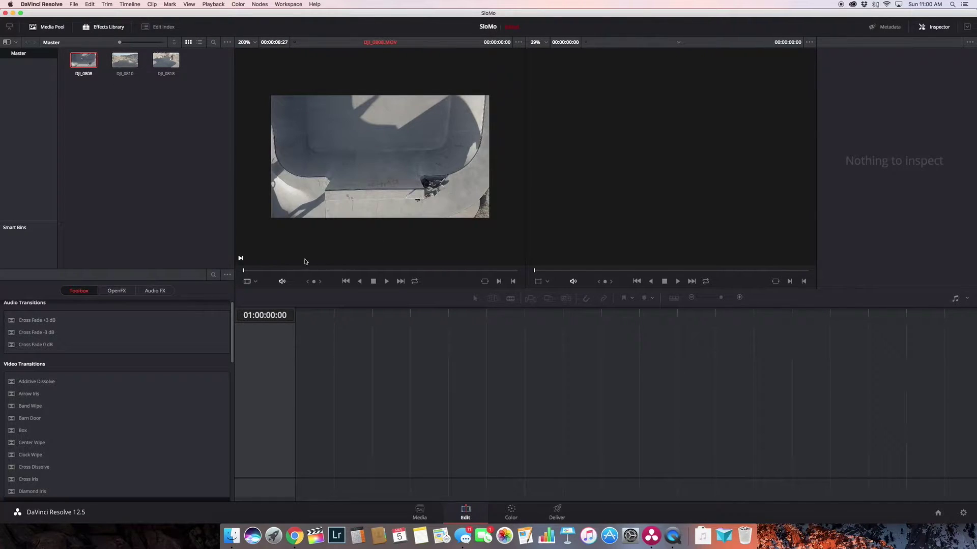
{"action": "key", "text": "space"}
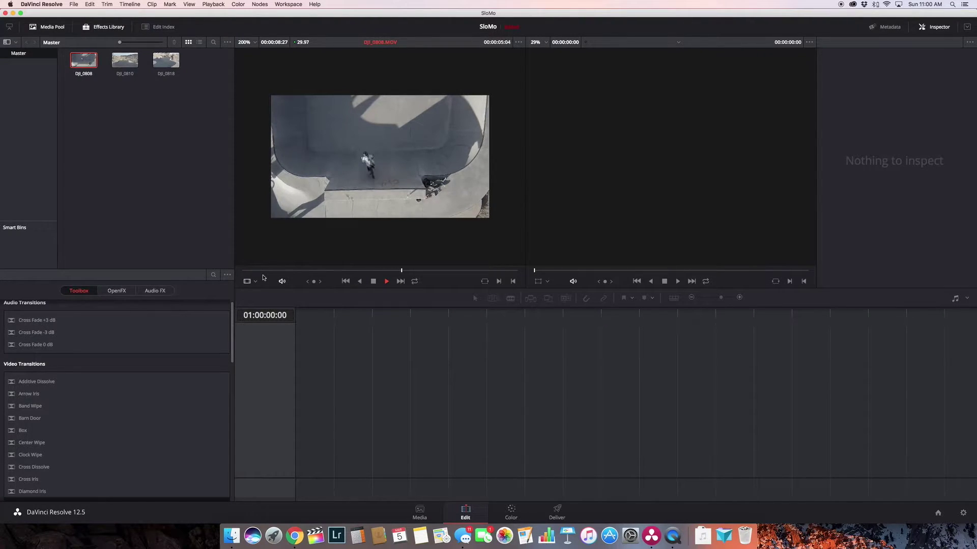
{"action": "key", "text": "space"}
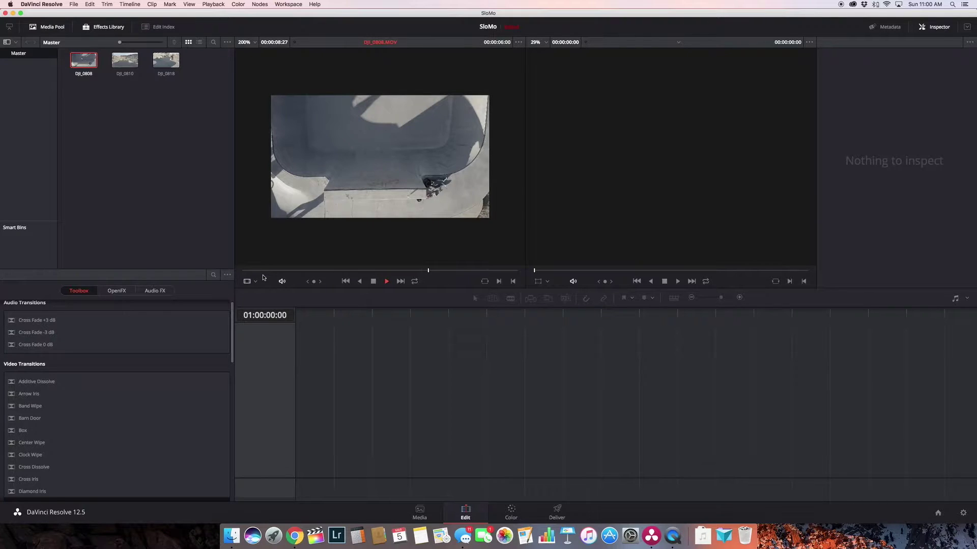
{"action": "key", "text": "space"}
{"action": "key", "text": "o"}
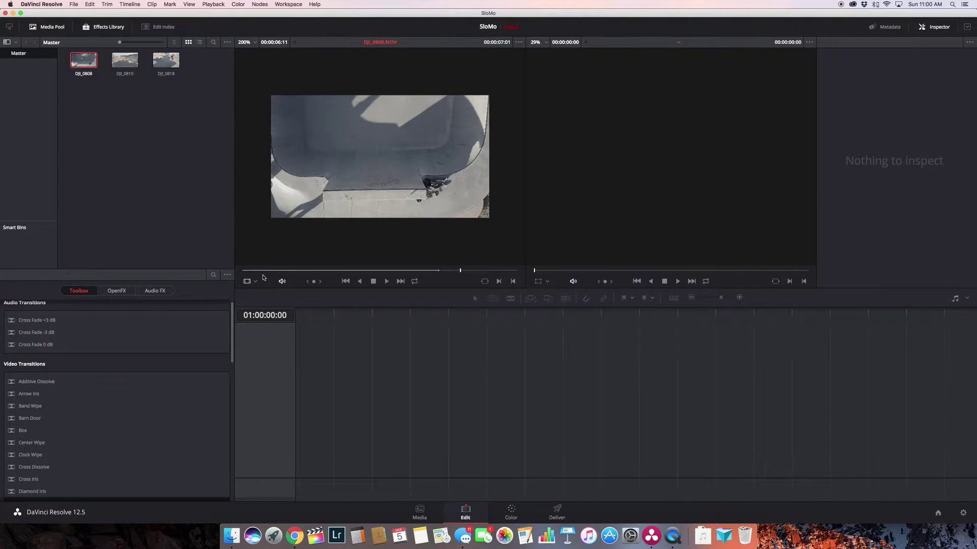
{"action": "key", "text": "j"}
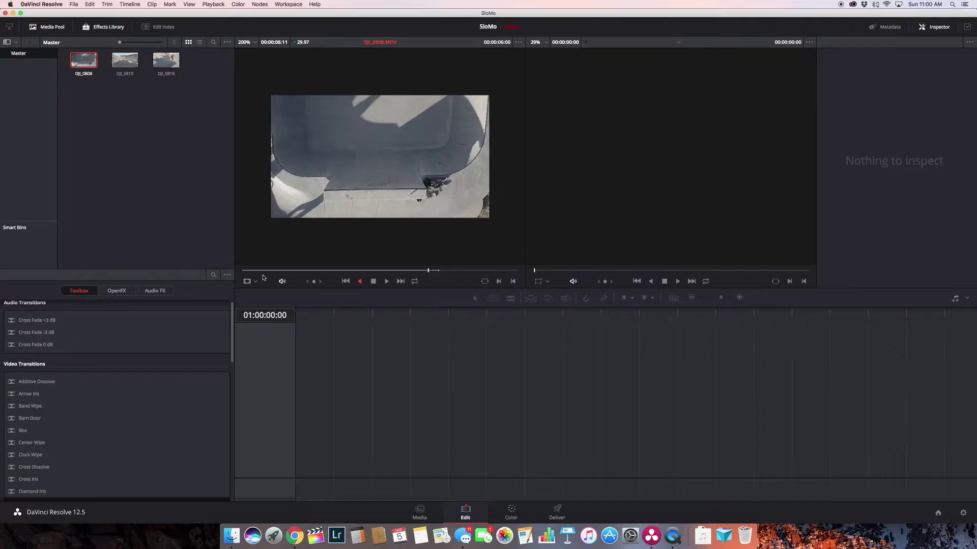
{"action": "key", "text": "l"}
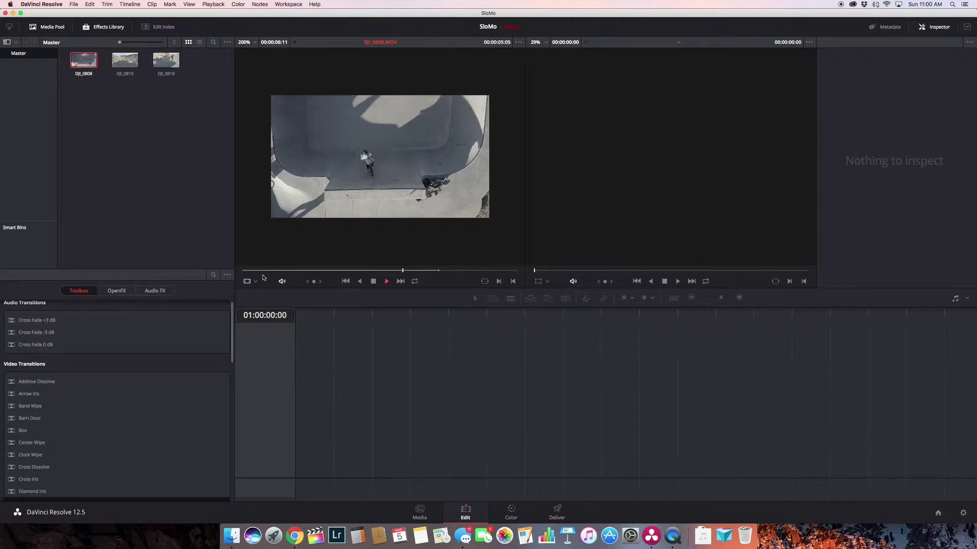
{"action": "key", "text": "j"}
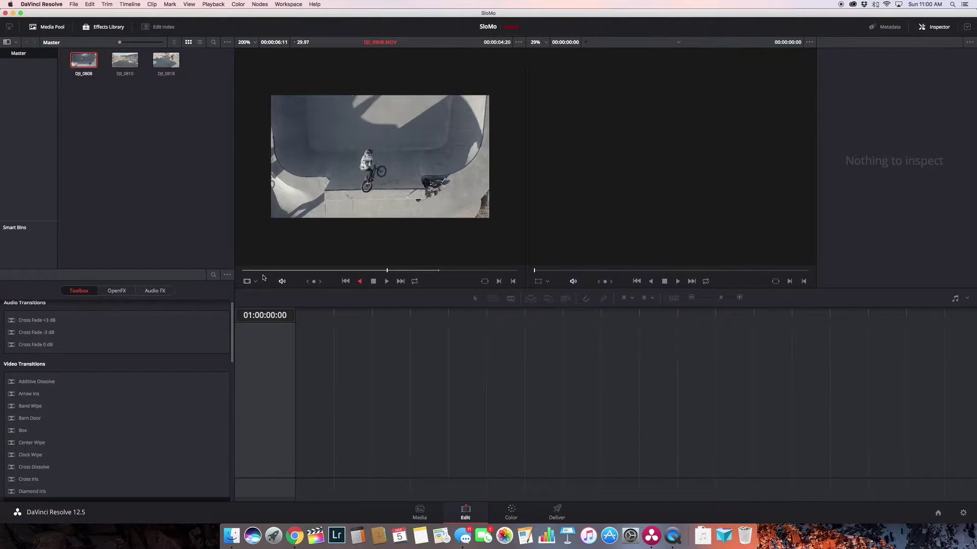
{"action": "key", "text": "k"}
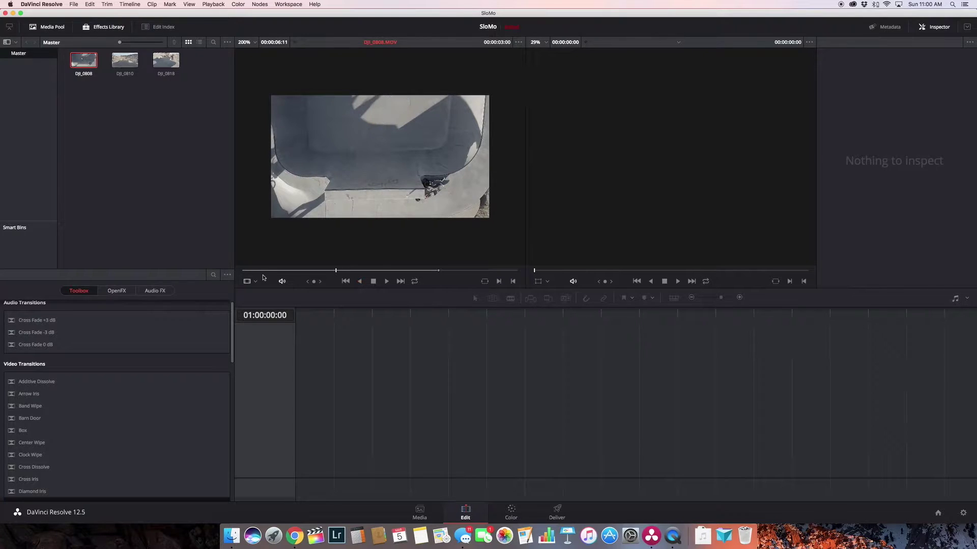
{"action": "key", "text": "i"}
{"action": "left_click_drag", "start_coordinate": [353, 187], "coordinate": [292, 440]}
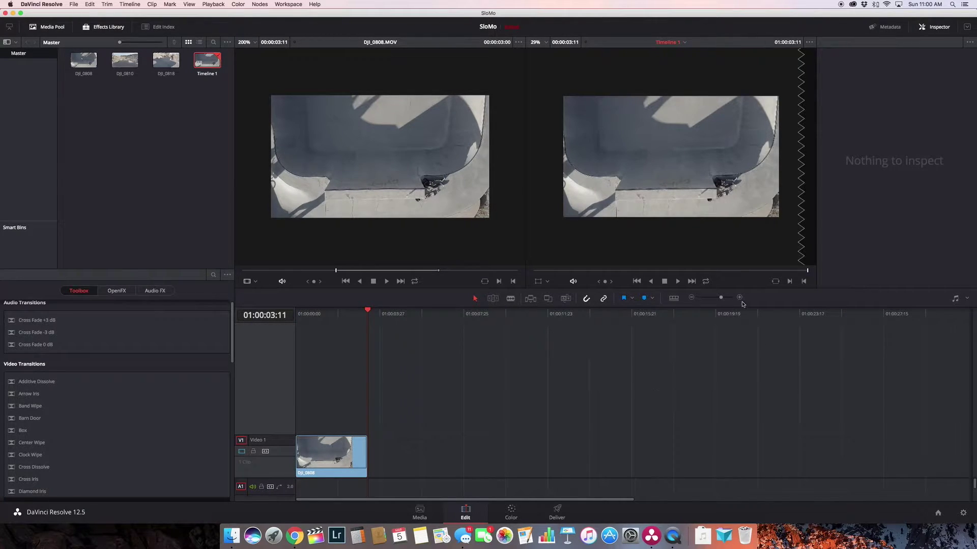
Zoom the timeline in on the DJI_0808 clip and select it
{"action": "left_click_drag", "start_coordinate": [720, 298], "coordinate": [728, 299]}
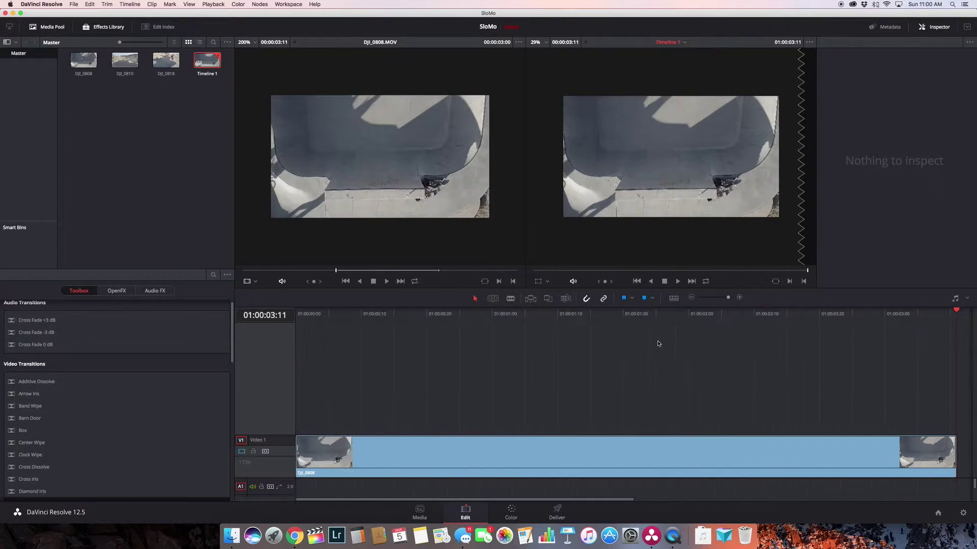
{"action": "left_click", "coordinate": [733, 298]}
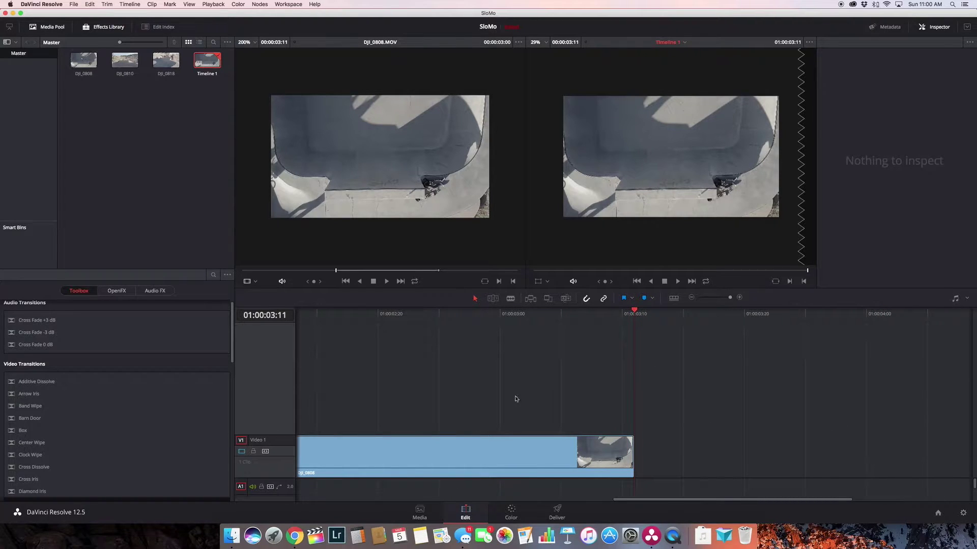
{"action": "left_click", "coordinate": [481, 455]}
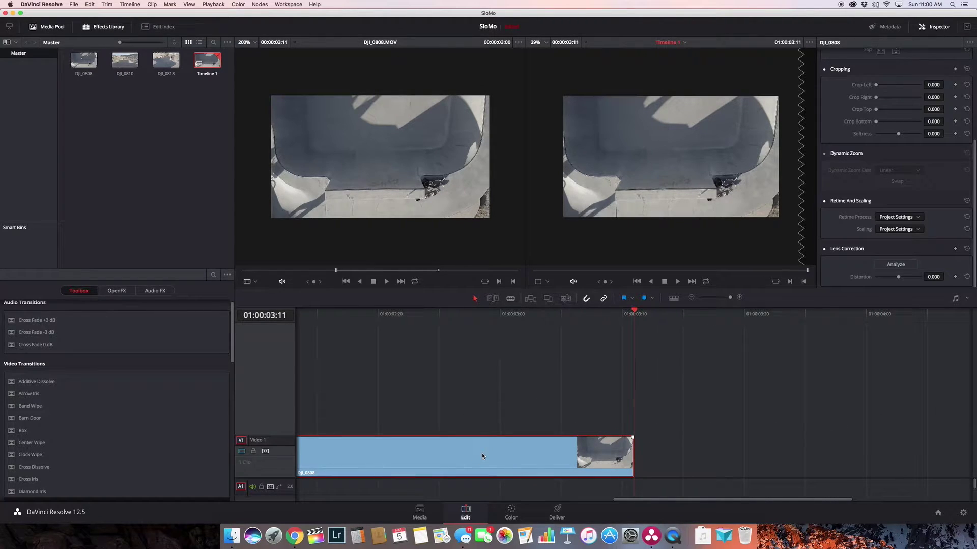
Show DJI_0808's retime controls and try out speed changes by dragging the clip edge
{"action": "key", "text": "super+r"}
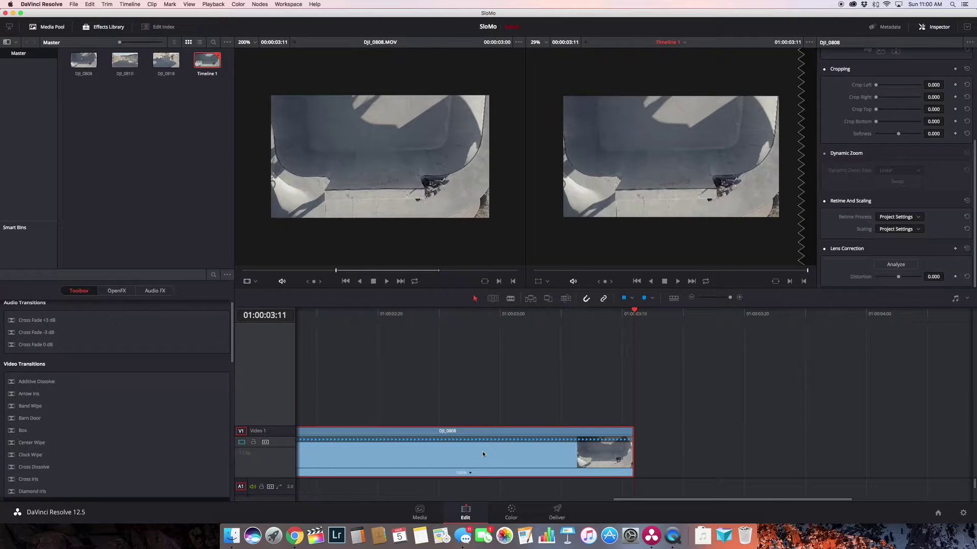
{"action": "scroll", "coordinate": [731, 314], "scroll_direction": "left", "scroll_amount": 10}
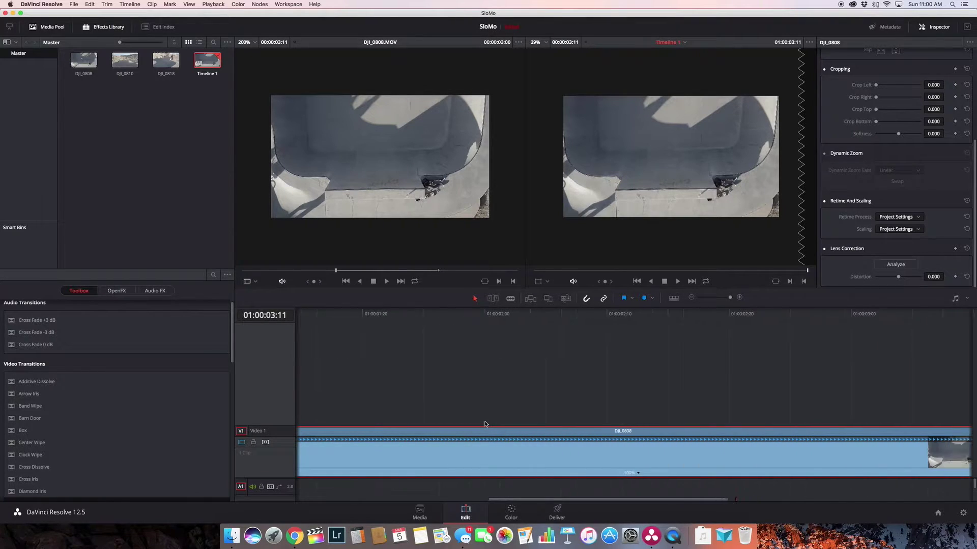
{"action": "left_click", "coordinate": [691, 298]}
{"action": "left_click", "coordinate": [690, 298]}
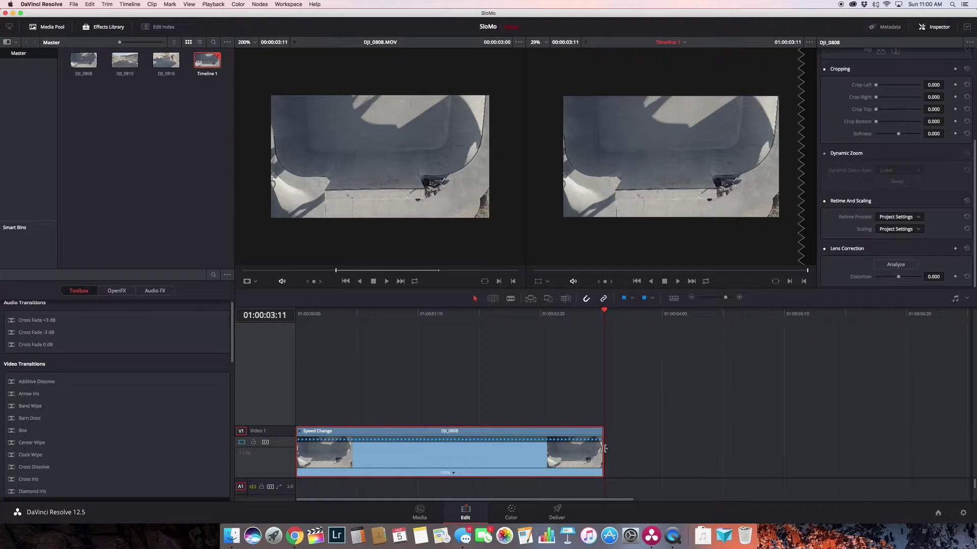
{"action": "left_click_drag", "start_coordinate": [601, 436], "coordinate": [456, 436]}
{"action": "left_click_drag", "start_coordinate": [514, 443], "coordinate": [485, 425]}
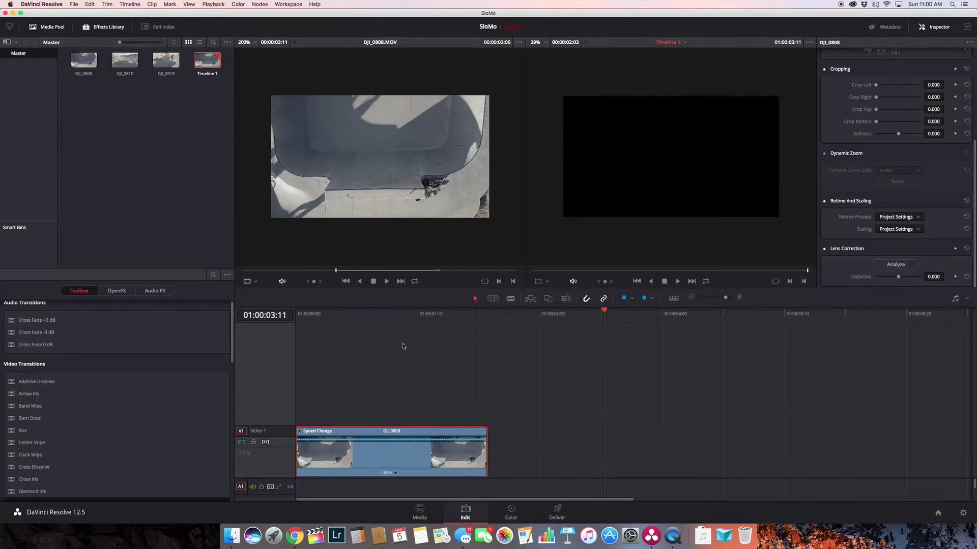
{"action": "left_click", "coordinate": [298, 314]}
{"action": "key", "text": "space"}
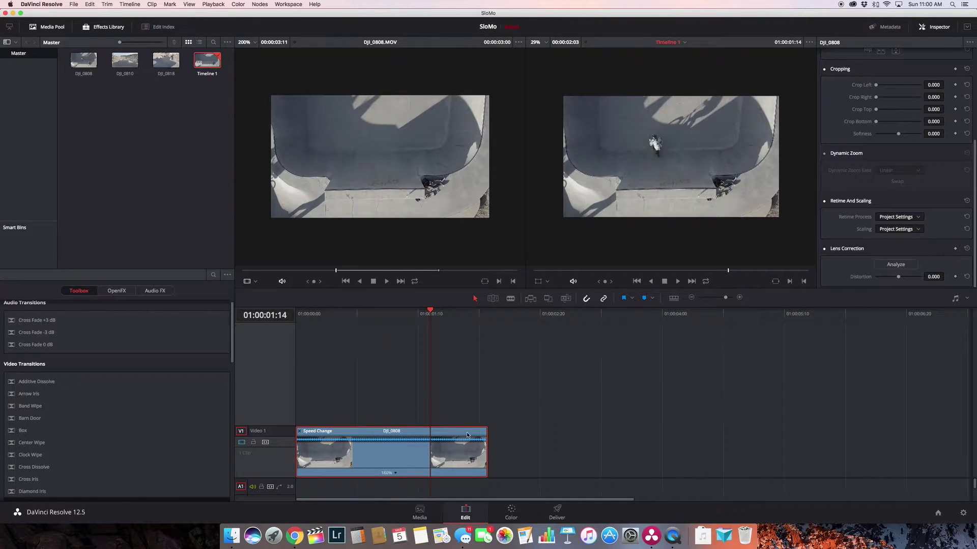
Stretch DJI_0808 to 55% speed, replay it, and bring up the Retime Process choices
{"action": "left_click_drag", "start_coordinate": [486, 432], "coordinate": [925, 411]}
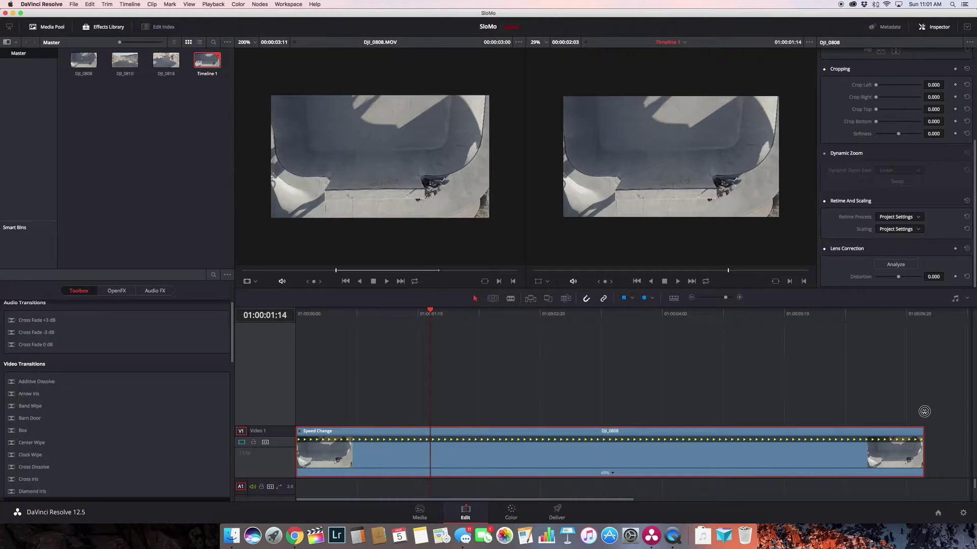
{"action": "key", "text": "Home"}
{"action": "key", "text": "space"}
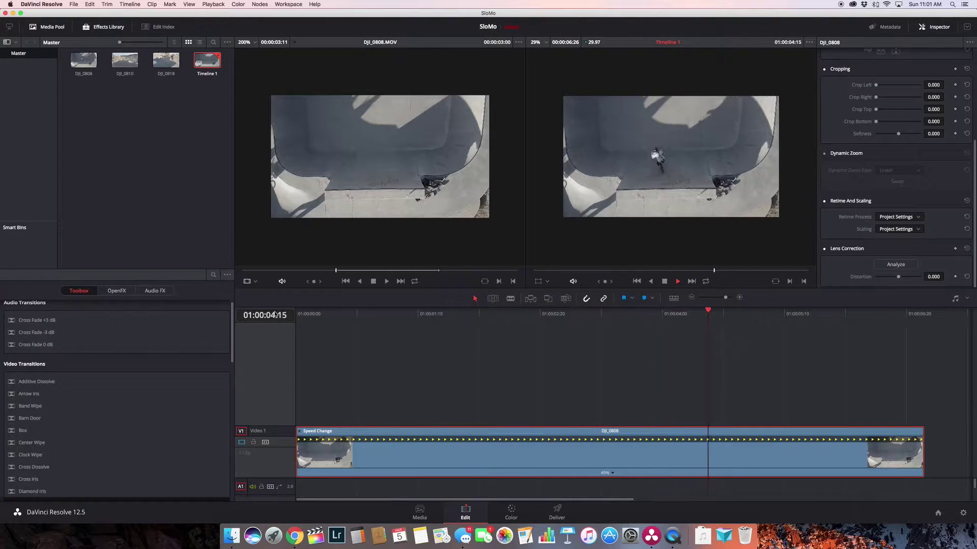
{"action": "key", "text": "space"}
{"action": "left_click", "coordinate": [913, 216]}
{"action": "left_click", "coordinate": [910, 257]}
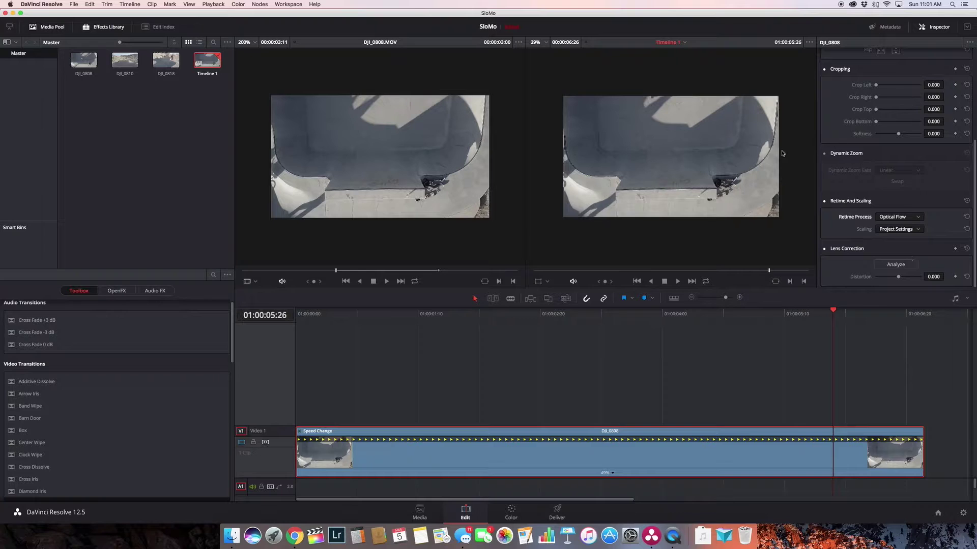
{"action": "scroll", "coordinate": [778, 154], "scroll_direction": "up", "scroll_amount": 2}
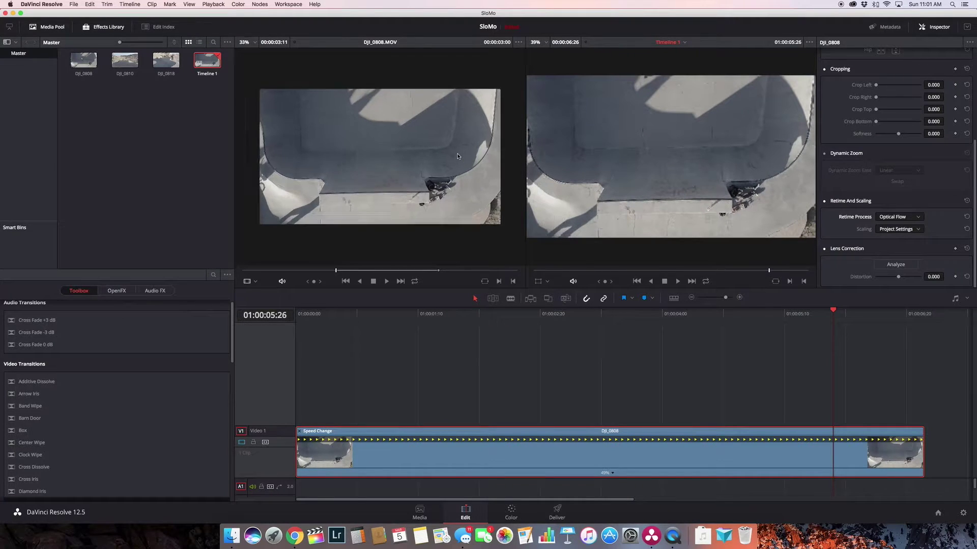
{"action": "scroll", "coordinate": [457, 156], "scroll_direction": "up", "scroll_amount": 2}
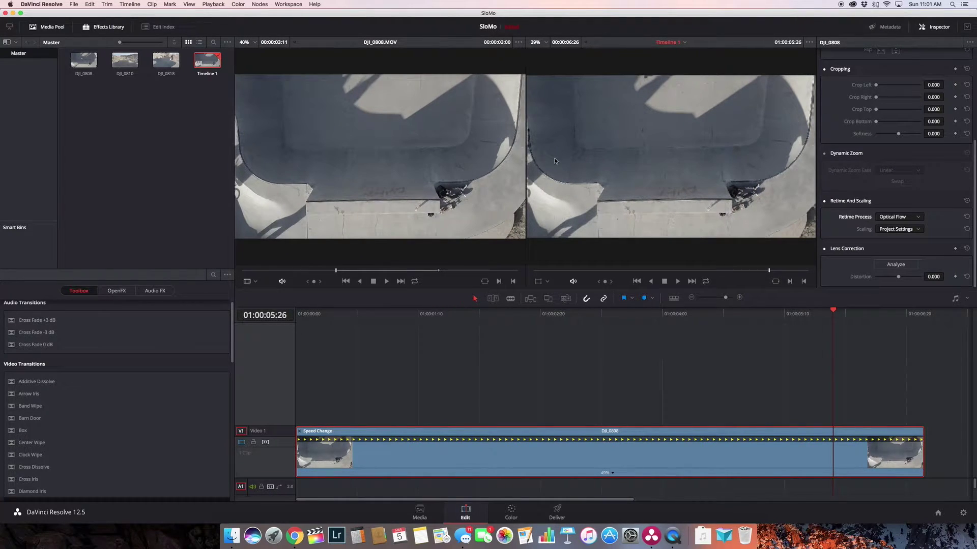
{"action": "key", "text": "Home"}
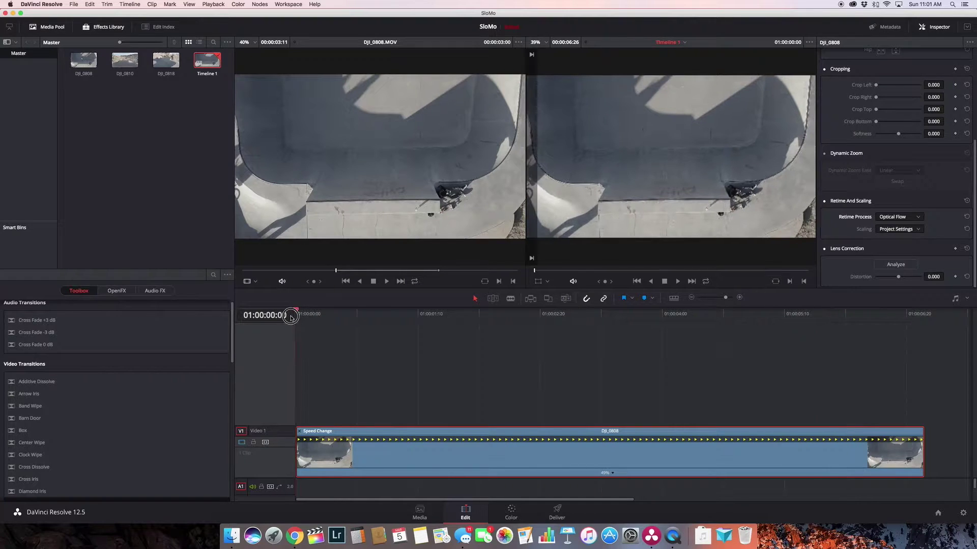
{"action": "key", "text": "space"}
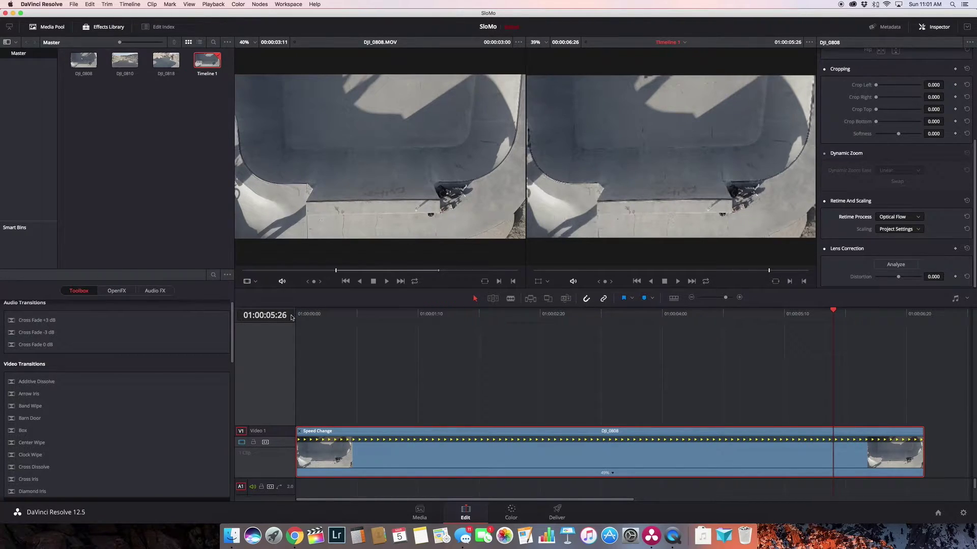
{"action": "mouse_move", "coordinate": [829, 311]}
{"action": "left_mouse_down"}
{"action": "mouse_move", "coordinate": [366, 306]}
{"action": "mouse_move", "coordinate": [827, 304]}
{"action": "left_mouse_up"}
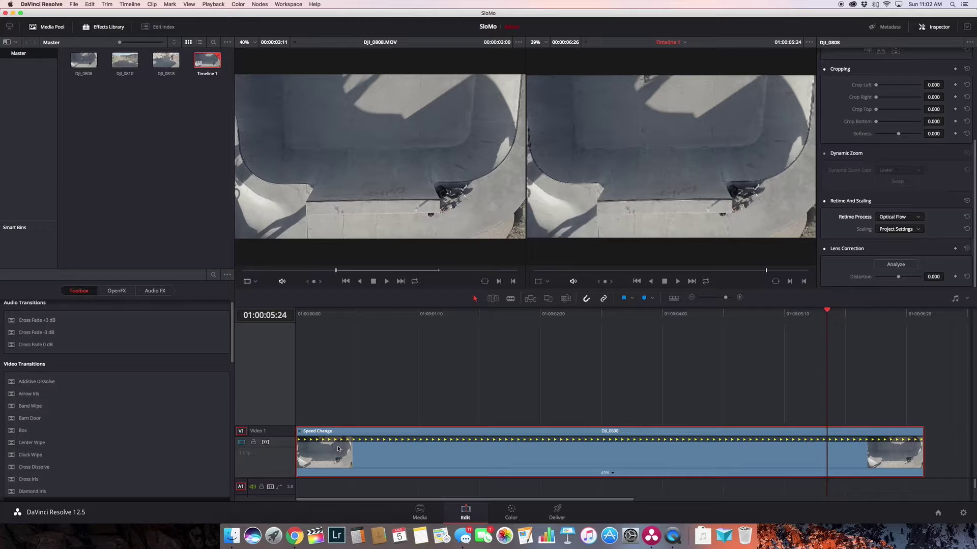
Open DJI_0808's retime curve, showing Retime Speed instead of Retime Frame
{"action": "right_click", "coordinate": [365, 431]}
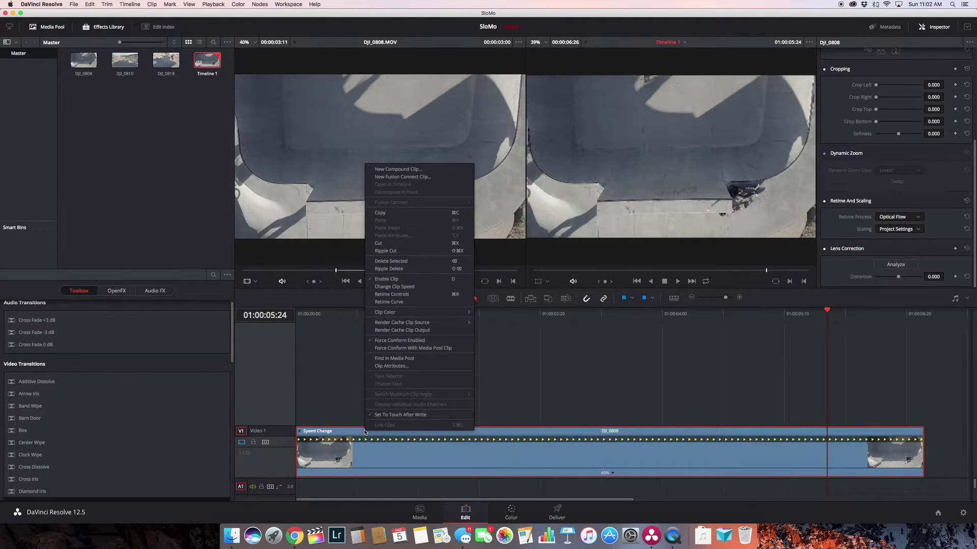
{"action": "left_click", "coordinate": [401, 302]}
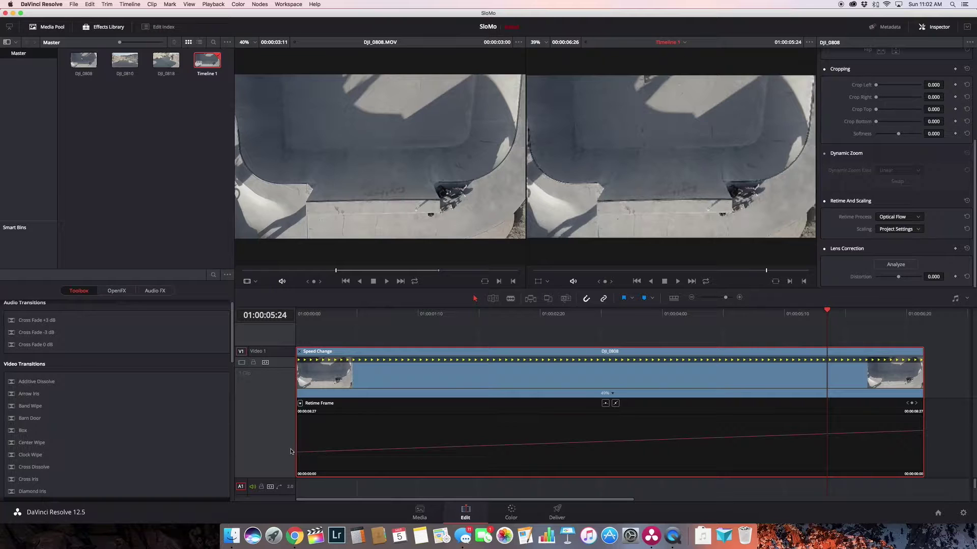
{"action": "left_click", "coordinate": [300, 404]}
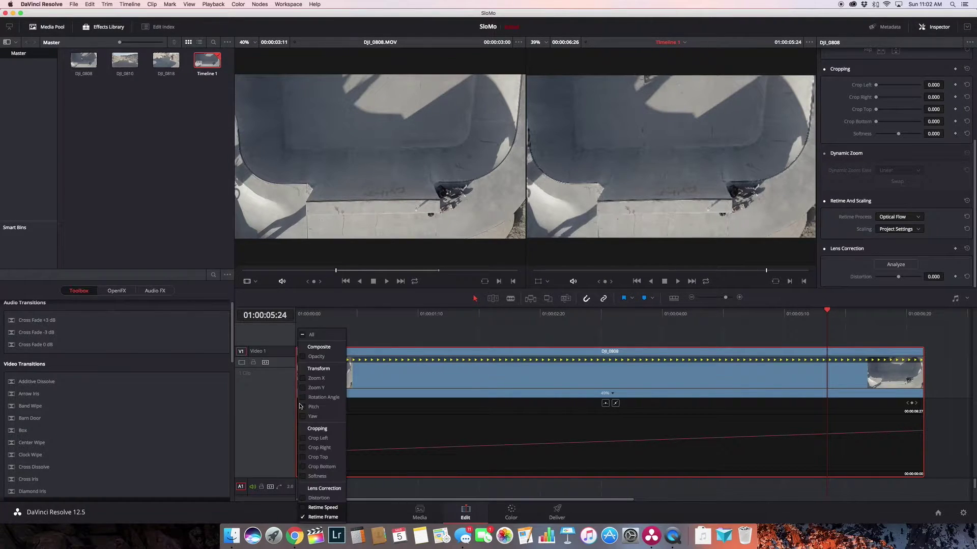
{"action": "left_click", "coordinate": [303, 517]}
{"action": "left_click", "coordinate": [302, 508]}
{"action": "left_click", "coordinate": [361, 330]}
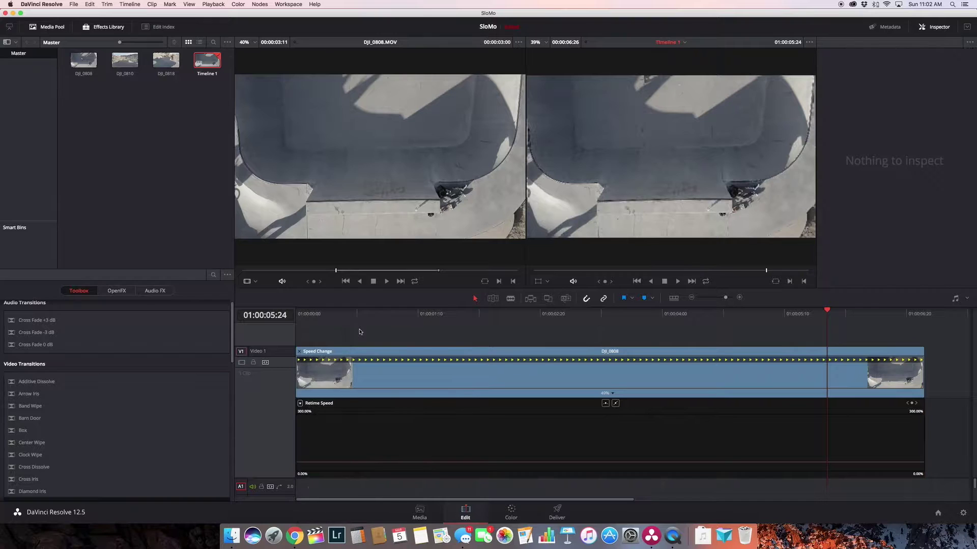
Add speed points on DJI_0808 at 01:00:01:00 and 01:00:04:01
{"action": "mouse_move", "coordinate": [496, 461]}
{"action": "left_click_drag", "start_coordinate": [827, 310], "coordinate": [388, 316]}
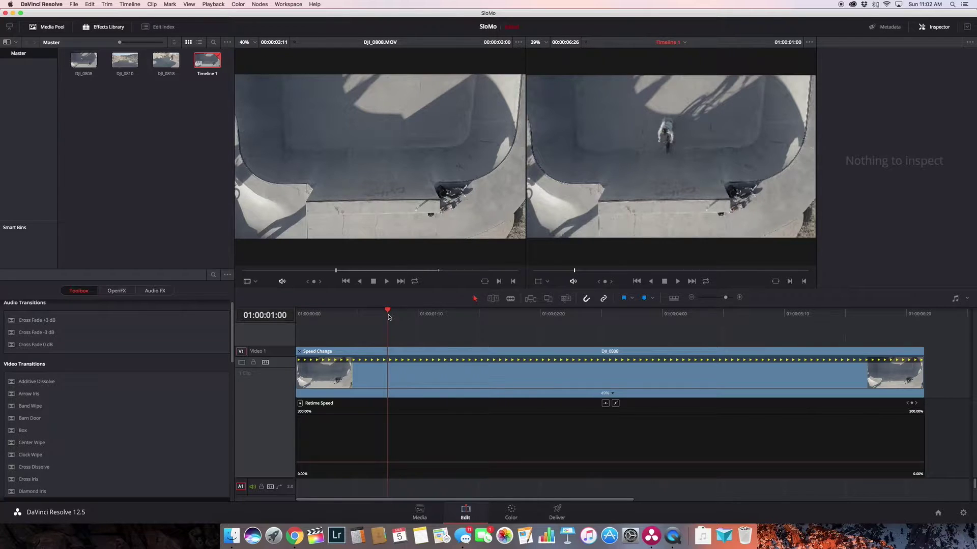
{"action": "left_click", "coordinate": [388, 463]}
{"action": "left_click_drag", "start_coordinate": [390, 311], "coordinate": [686, 316]}
{"action": "mouse_move", "coordinate": [686, 461]}
{"action": "left_click", "coordinate": [687, 462], "text": "alt"}
Drag the middle speed section down to 6.45% and return the playhead to the start
{"action": "left_click_drag", "start_coordinate": [686, 312], "coordinate": [530, 314]}
{"action": "mouse_move", "coordinate": [534, 463]}
{"action": "left_click_drag", "start_coordinate": [534, 463], "coordinate": [531, 474]}
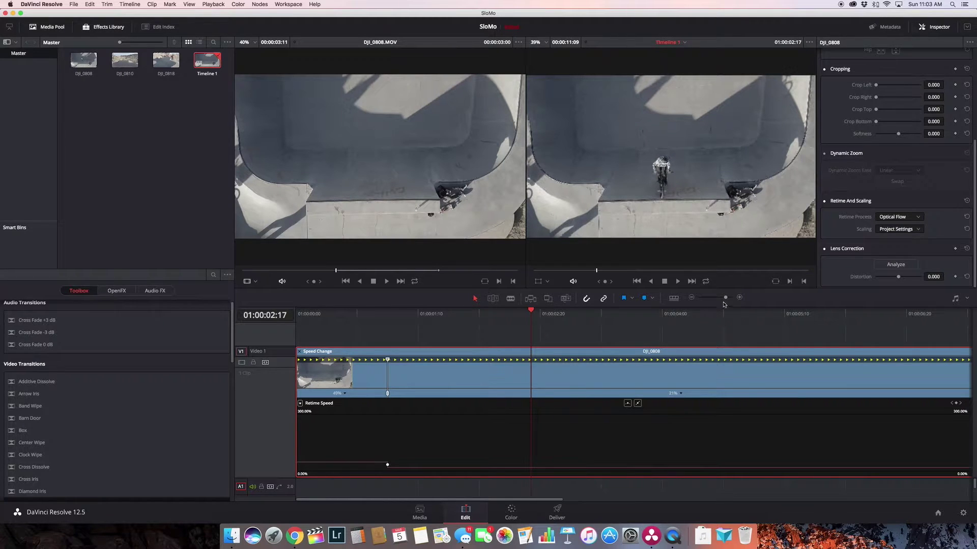
{"action": "left_click_drag", "start_coordinate": [726, 299], "coordinate": [720, 298]}
{"action": "mouse_move", "coordinate": [440, 467]}
{"action": "left_click_drag", "start_coordinate": [440, 467], "coordinate": [434, 481]}
{"action": "left_click_drag", "start_coordinate": [349, 313], "coordinate": [278, 311]}
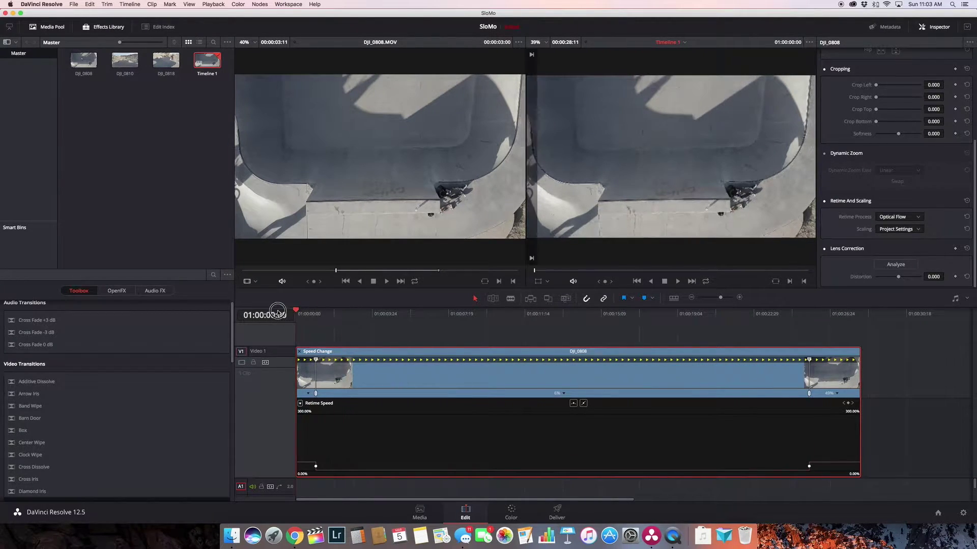
Replay the ramp, then raise the middle speed section from 6.45% to 9.63%
{"action": "key", "text": "space"}
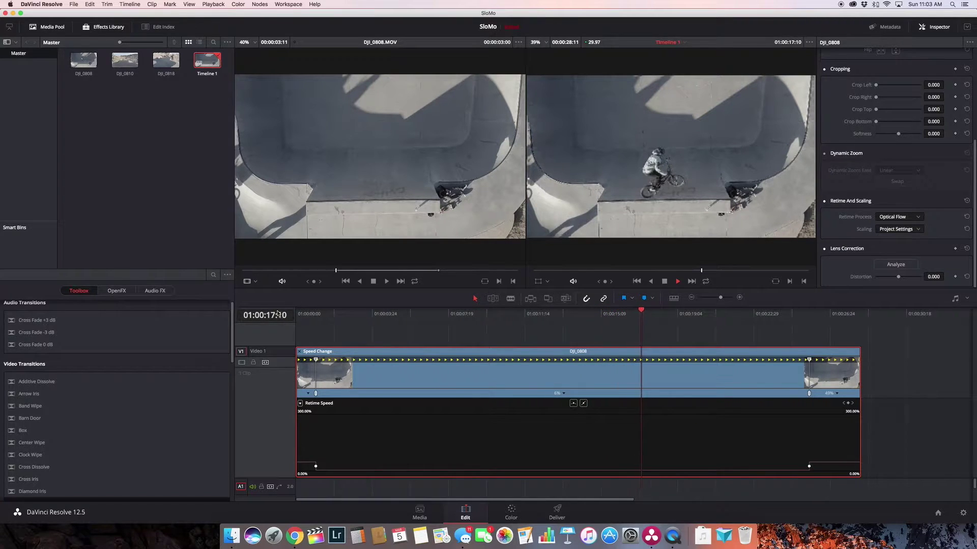
{"action": "mouse_move", "coordinate": [667, 469]}
{"action": "left_click_drag", "start_coordinate": [666, 470], "coordinate": [634, 457]}
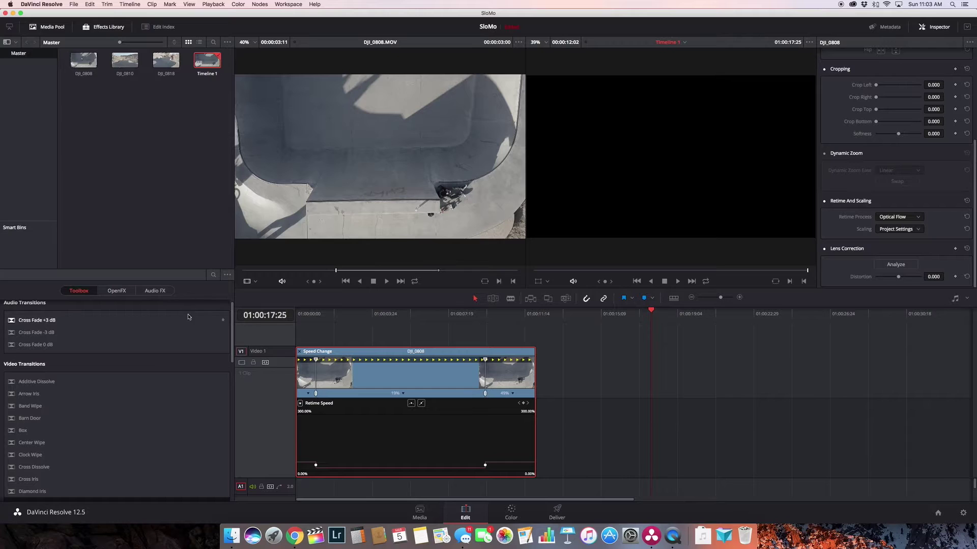
Smooth the ramp at the first speed point and replay from the start
{"action": "left_click_drag", "start_coordinate": [314, 317], "coordinate": [295, 317]}
{"action": "key", "text": "space"}
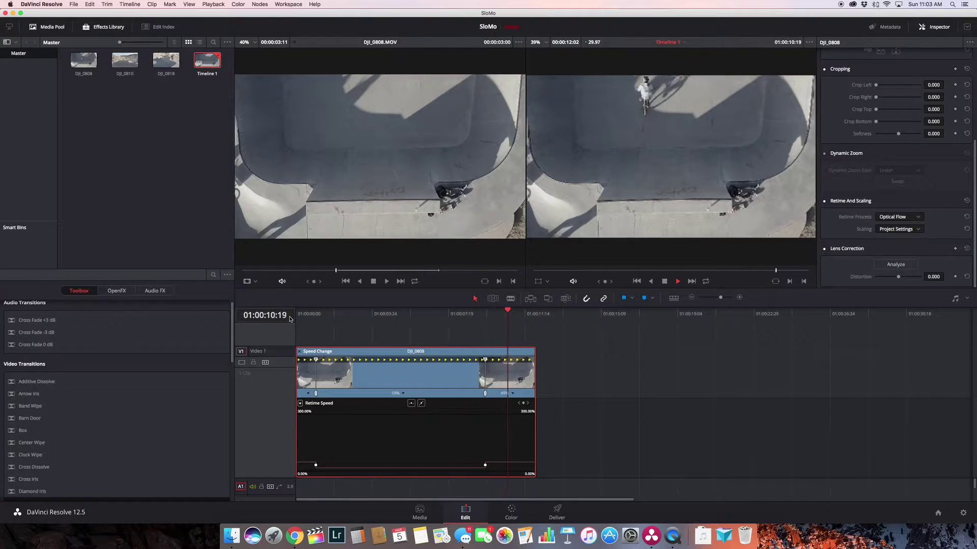
{"action": "mouse_move", "coordinate": [320, 466]}
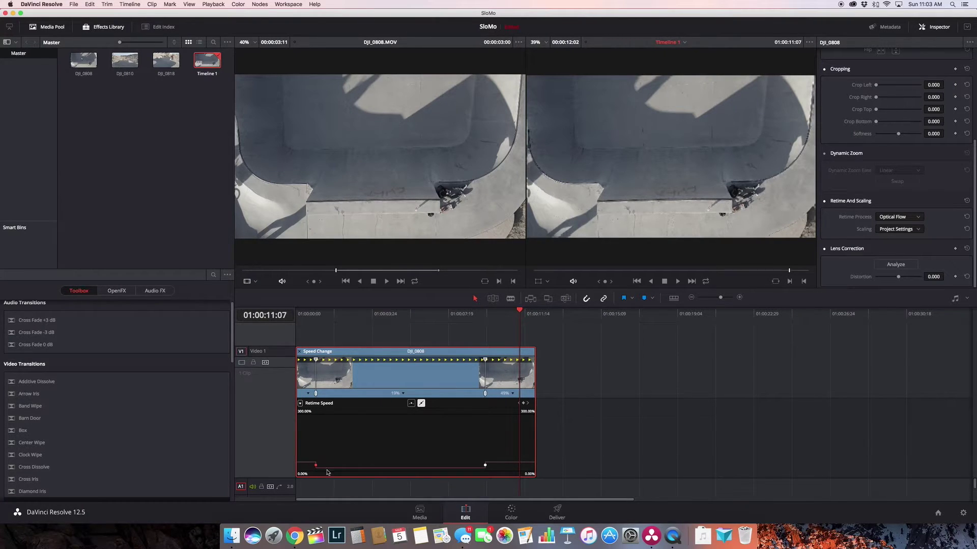
{"action": "left_click", "coordinate": [411, 404]}
{"action": "left_click", "coordinate": [292, 321]}
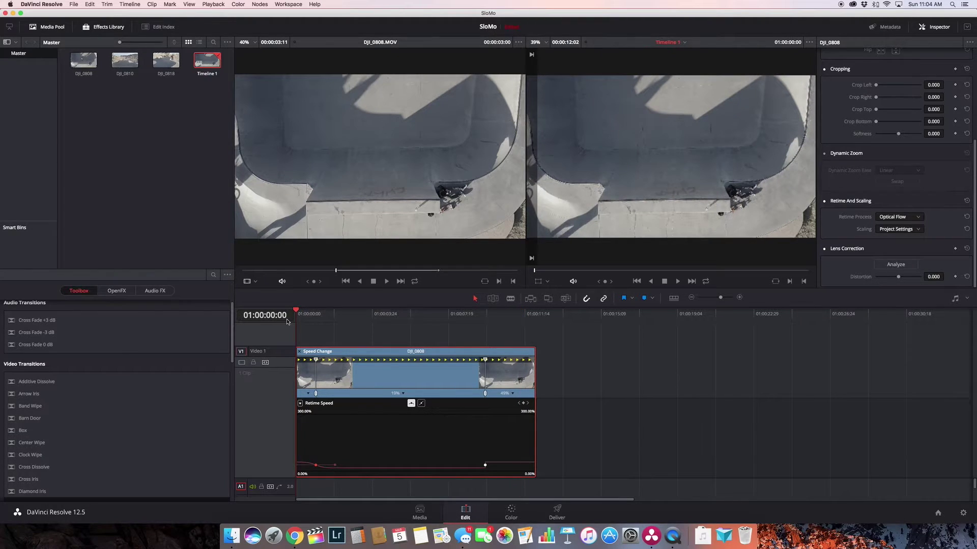
{"action": "key", "text": "space"}
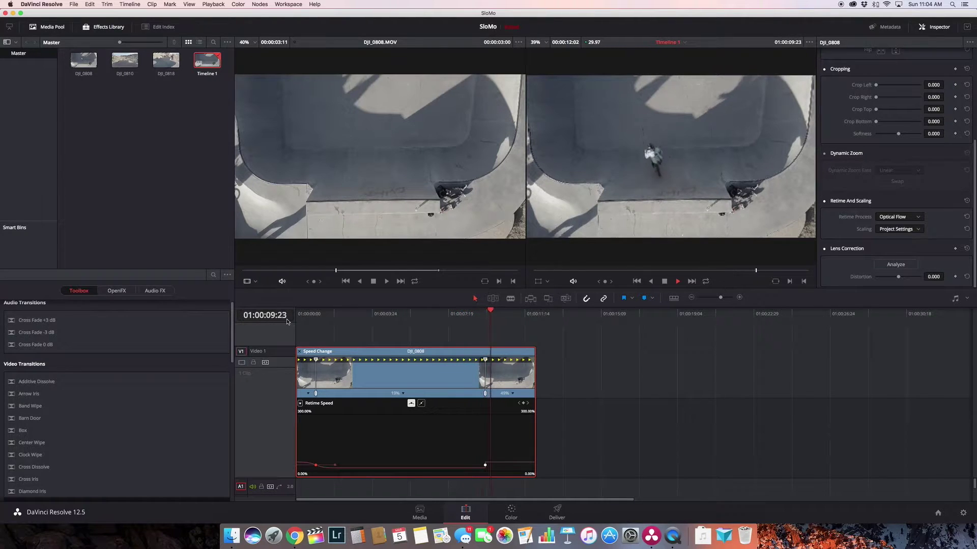
Smooth the second speed point, lengthen the first ramp's easing, and replay the result
{"action": "left_click", "coordinate": [484, 465]}
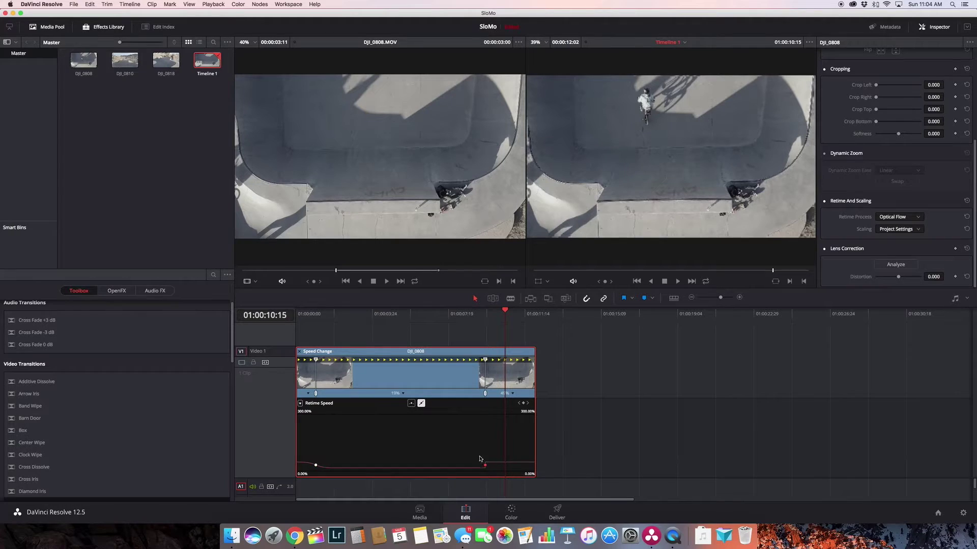
{"action": "left_click", "coordinate": [412, 404]}
{"action": "left_click", "coordinate": [298, 314]}
{"action": "key", "text": "space"}
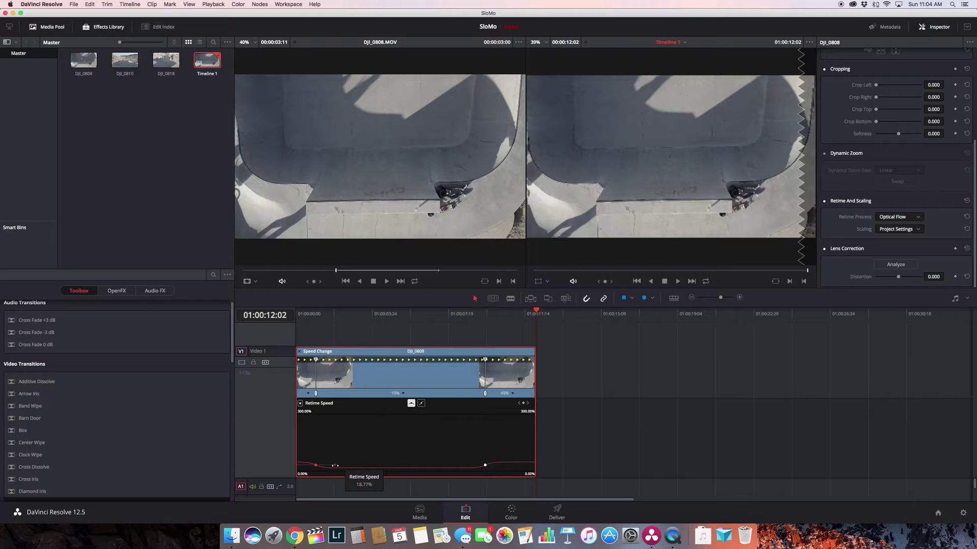
{"action": "mouse_move", "coordinate": [335, 465]}
{"action": "left_mouse_down"}
{"action": "mouse_move", "coordinate": [383, 463]}
{"action": "mouse_move", "coordinate": [319, 462]}
{"action": "mouse_move", "coordinate": [353, 463]}
{"action": "left_mouse_up"}
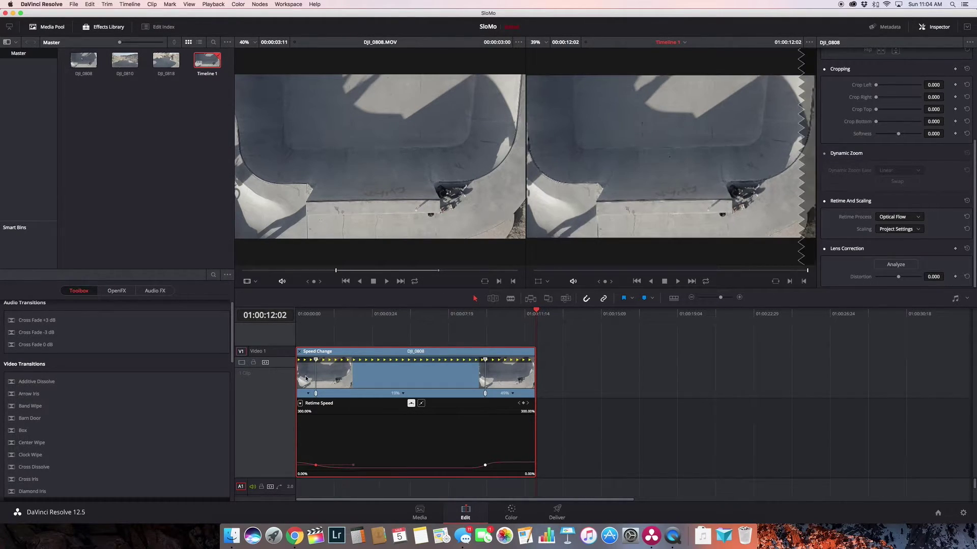
{"action": "left_click", "coordinate": [297, 316]}
{"action": "key", "text": "space"}
Preview DJI_0810 and DJI_0818, then add DJI_0818 to V1 right after DJI_0808
{"action": "double_click", "coordinate": [125, 64]}
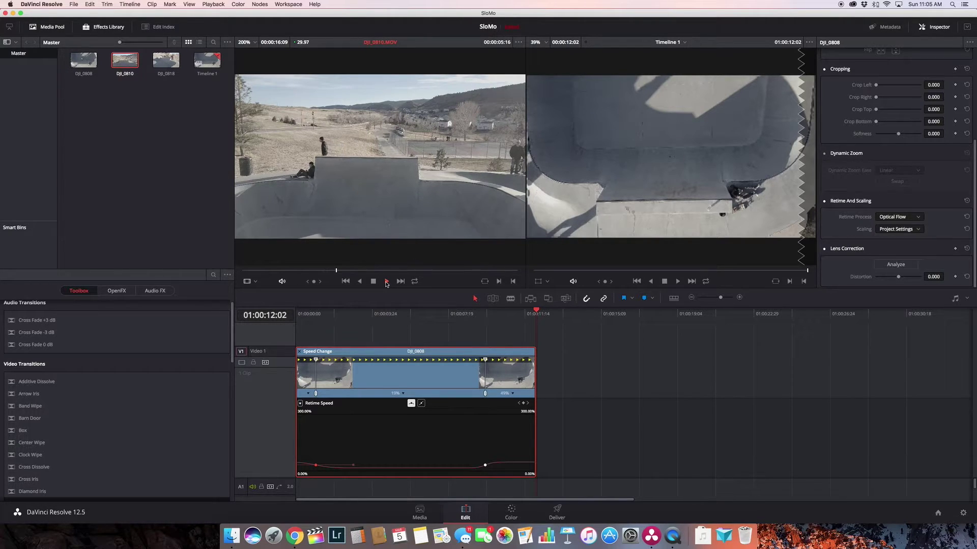
{"action": "double_click", "coordinate": [163, 69]}
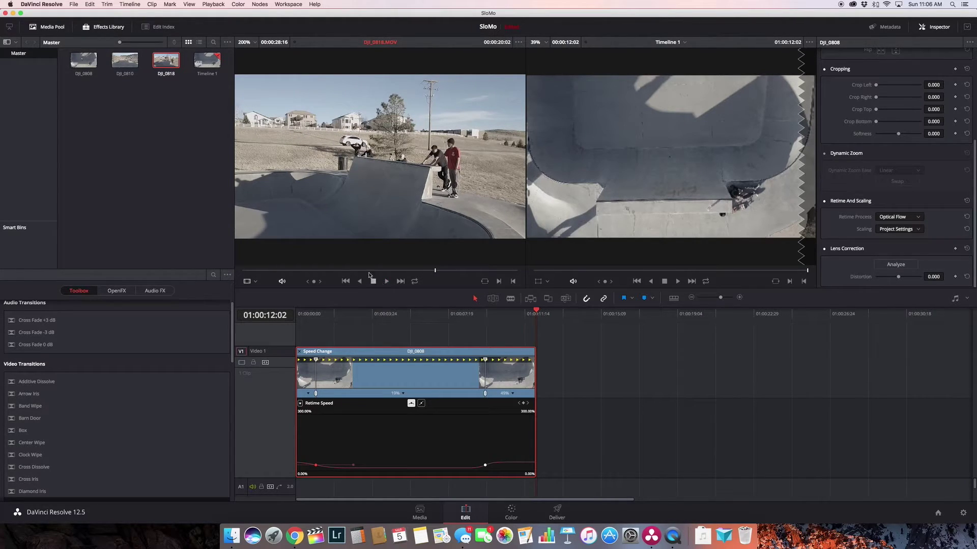
{"action": "left_click_drag", "start_coordinate": [162, 58], "coordinate": [539, 373]}
{"action": "scroll", "coordinate": [507, 371], "scroll_direction": "left", "scroll_amount": 10}
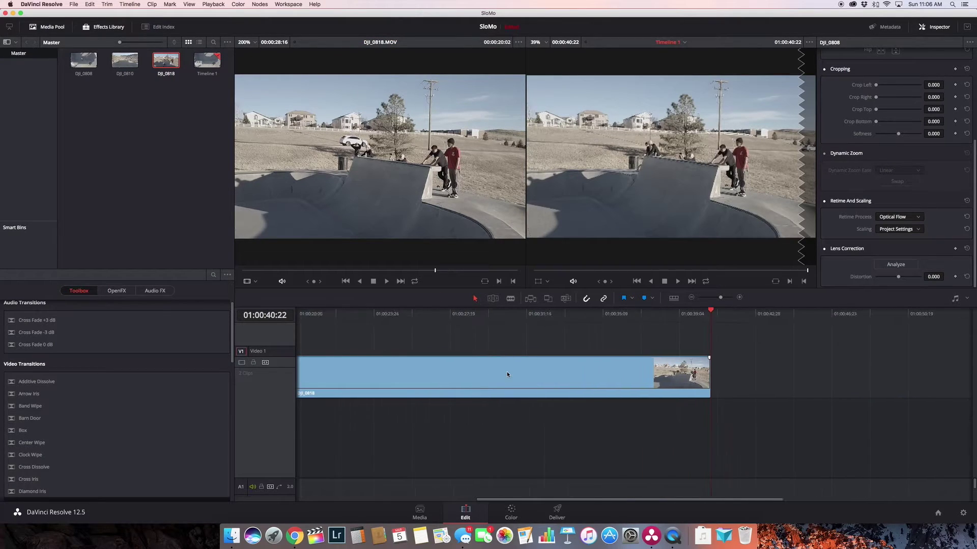
Bring up DJI_0808's Retime Frame curve and inspect the speed options of each section
{"action": "right_click", "coordinate": [421, 373]}
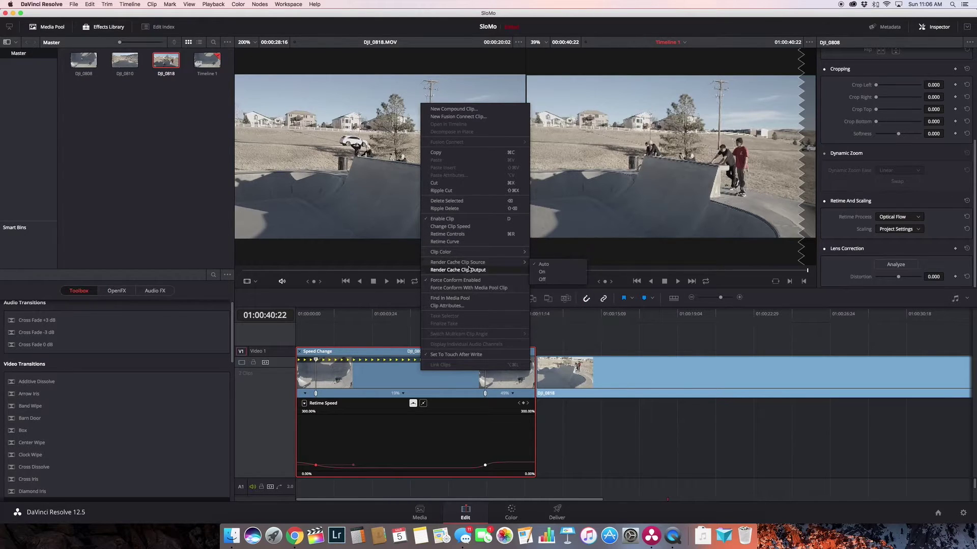
{"action": "left_click", "coordinate": [441, 242]}
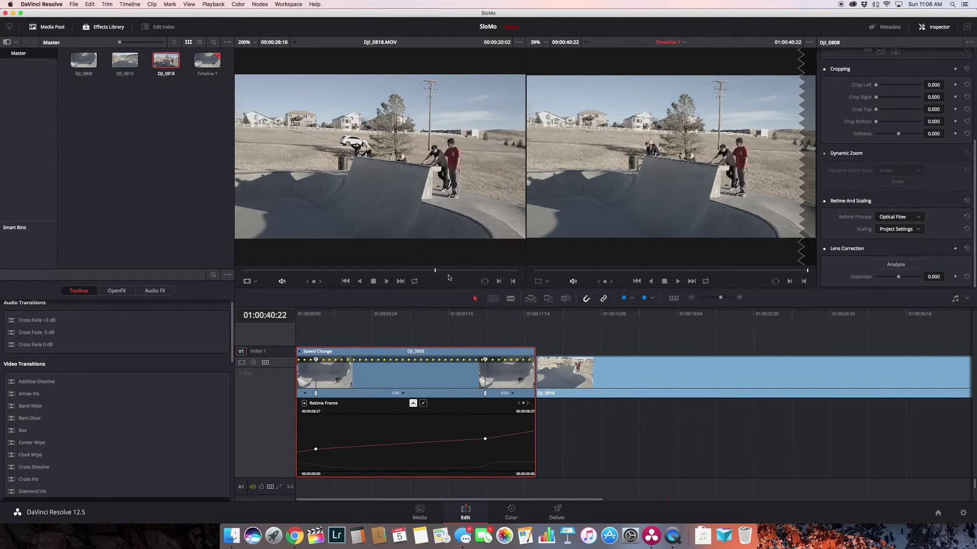
{"action": "left_click", "coordinate": [506, 395]}
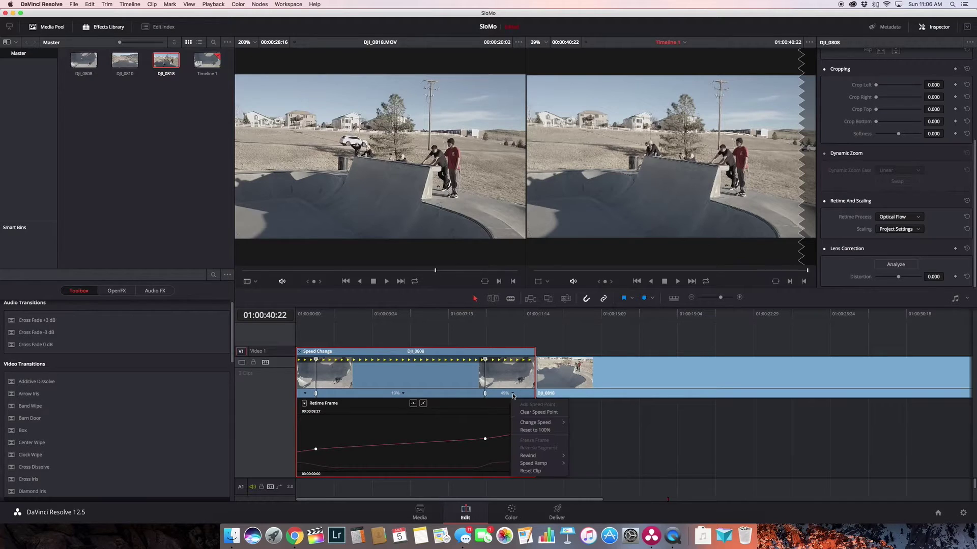
{"action": "left_click", "coordinate": [306, 395]}
{"action": "key", "text": "Escape"}
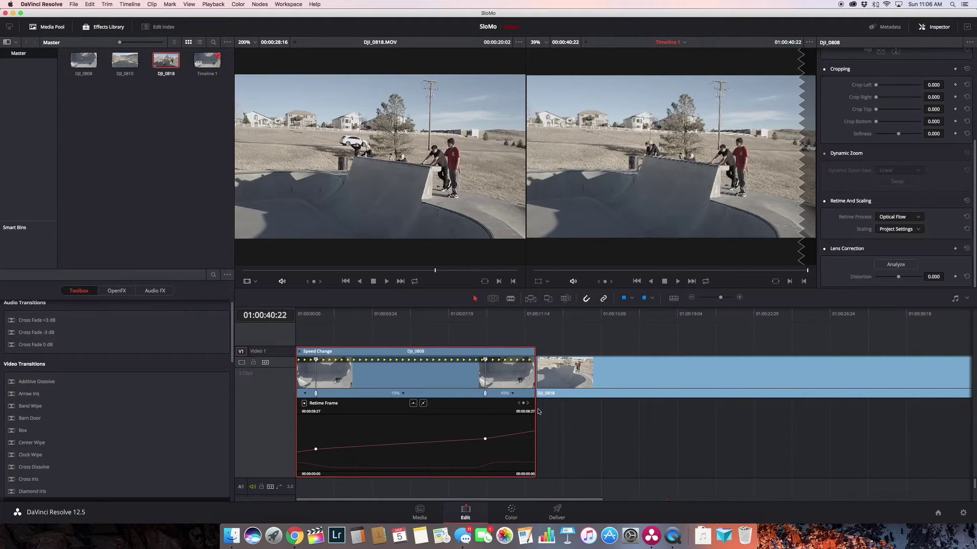
{"action": "left_click", "coordinate": [402, 394]}
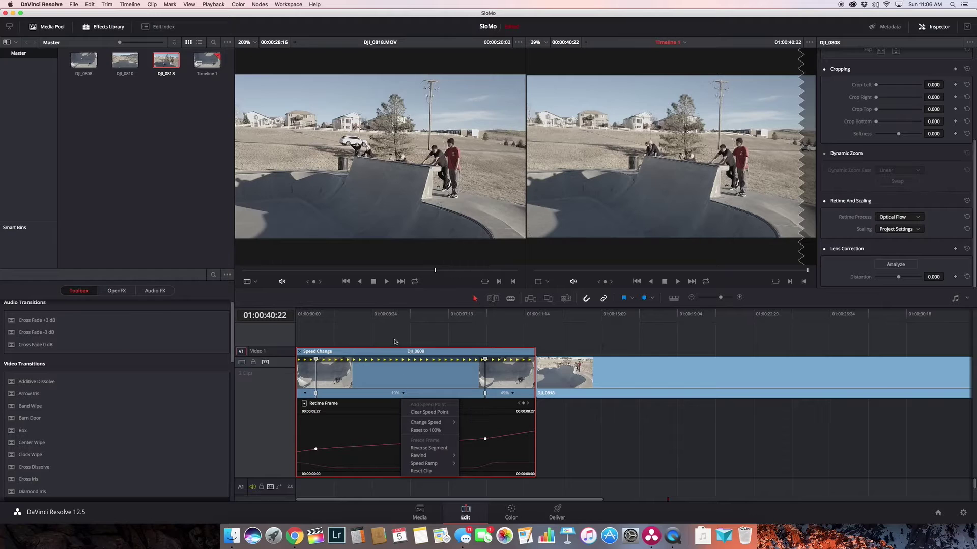
{"action": "right_click", "coordinate": [397, 362]}
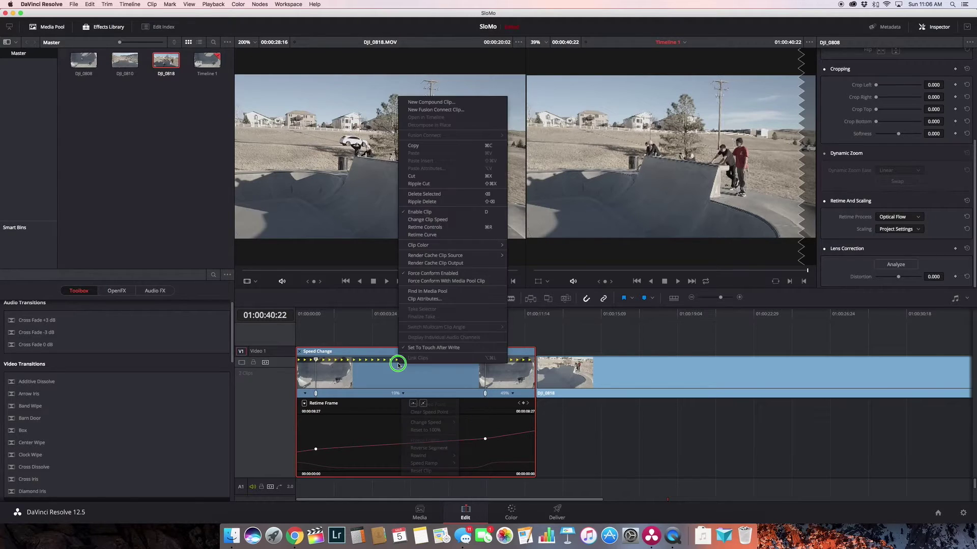
{"action": "left_click", "coordinate": [470, 413]}
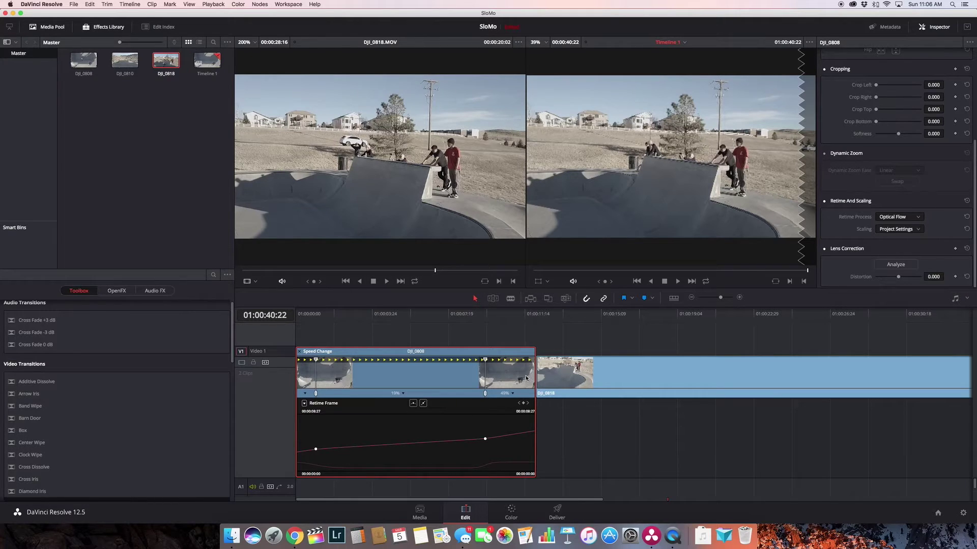
{"action": "left_click", "coordinate": [513, 396]}
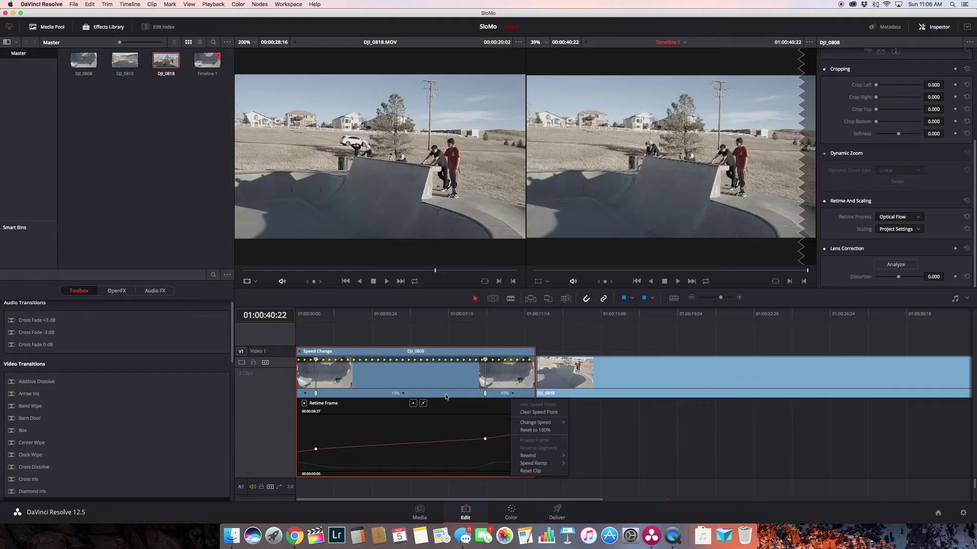
{"action": "key", "text": "Escape"}
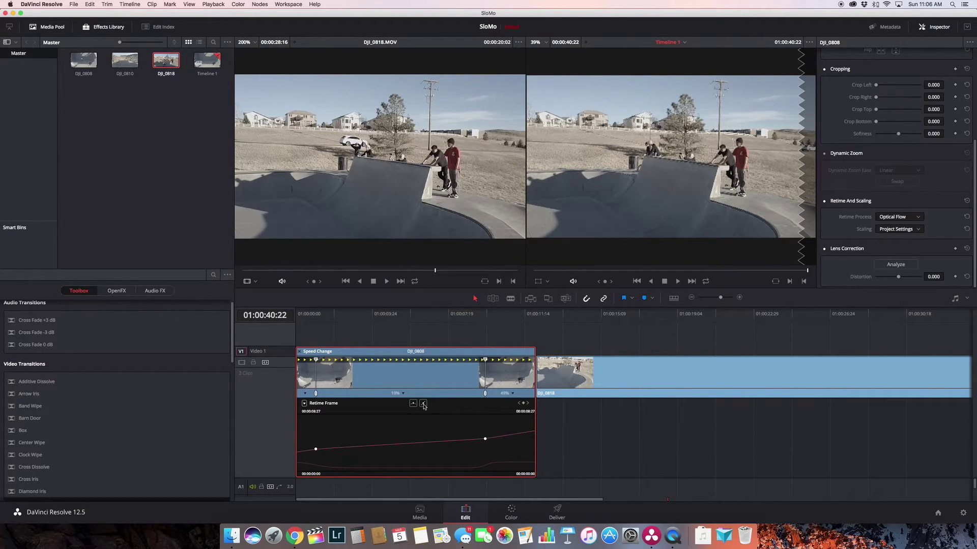
Hide the Retime Speed curve, leaving only Retime Frame, and recheck the section speeds
{"action": "left_click", "coordinate": [304, 404]}
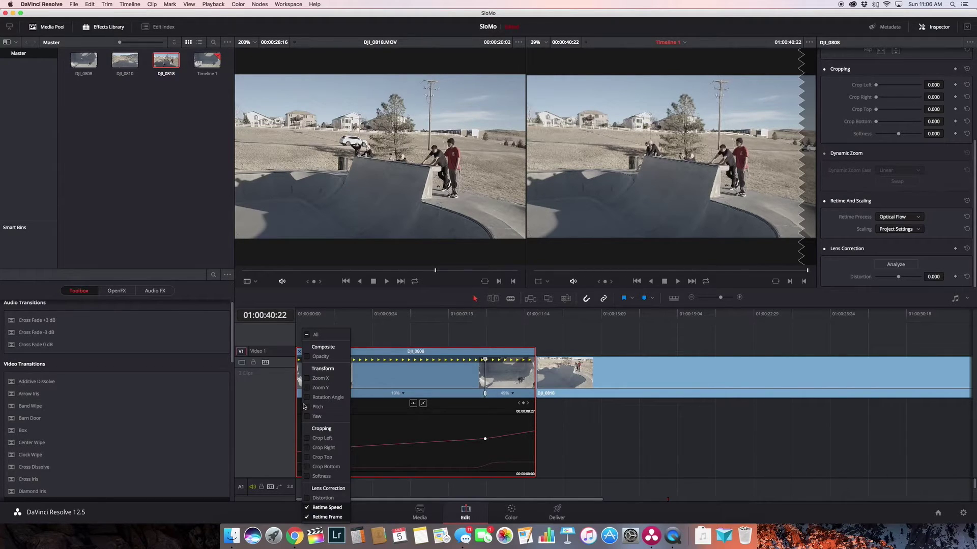
{"action": "left_click", "coordinate": [307, 507]}
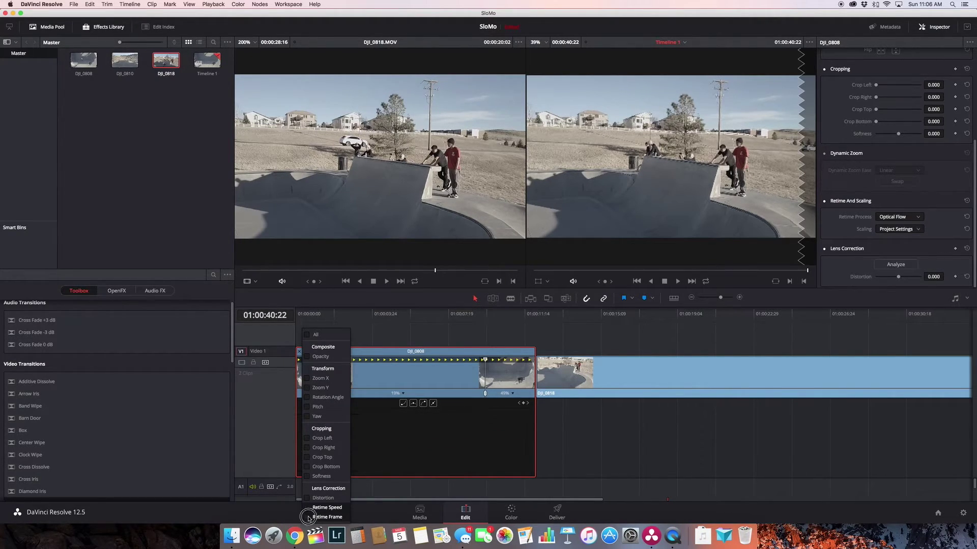
{"action": "left_click", "coordinate": [363, 354]}
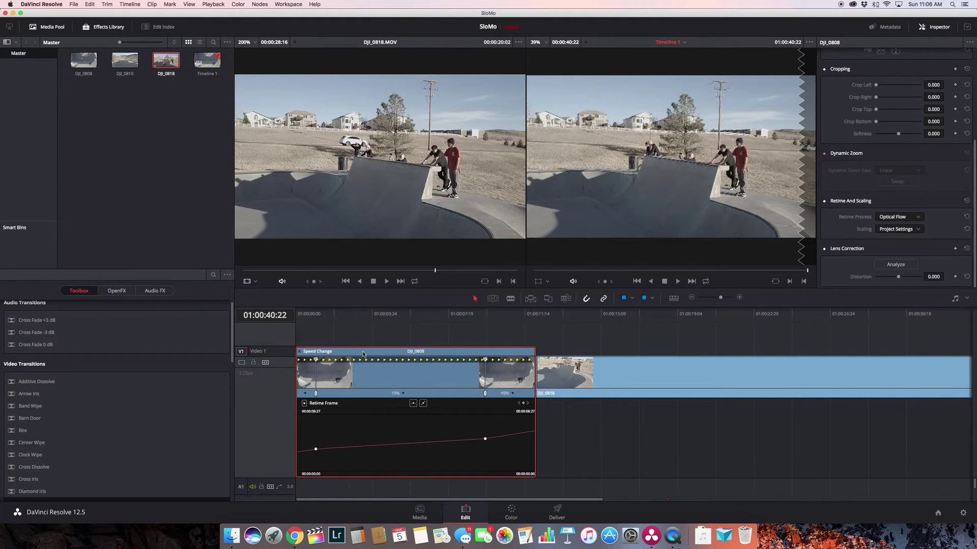
{"action": "left_click", "coordinate": [305, 395]}
{"action": "left_click", "coordinate": [403, 394]}
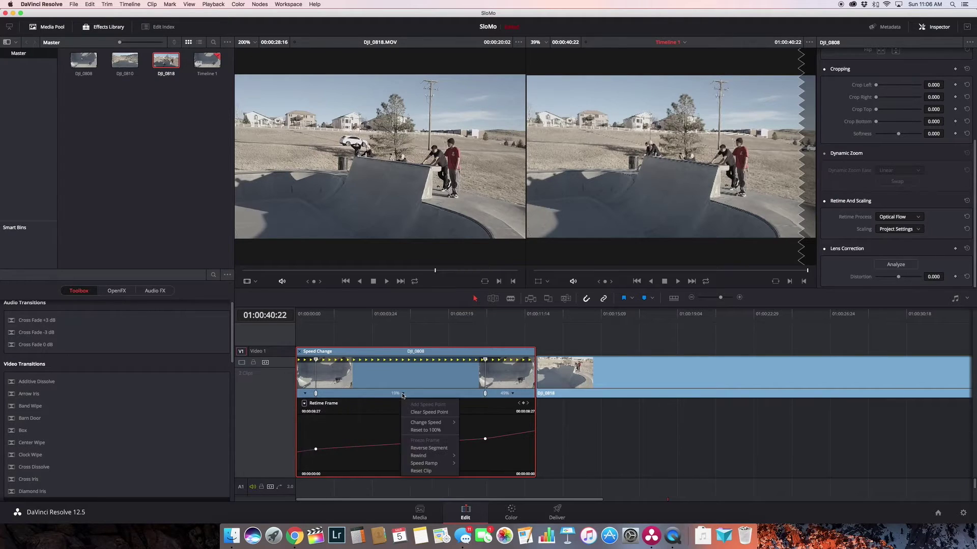
{"action": "left_click", "coordinate": [436, 378]}
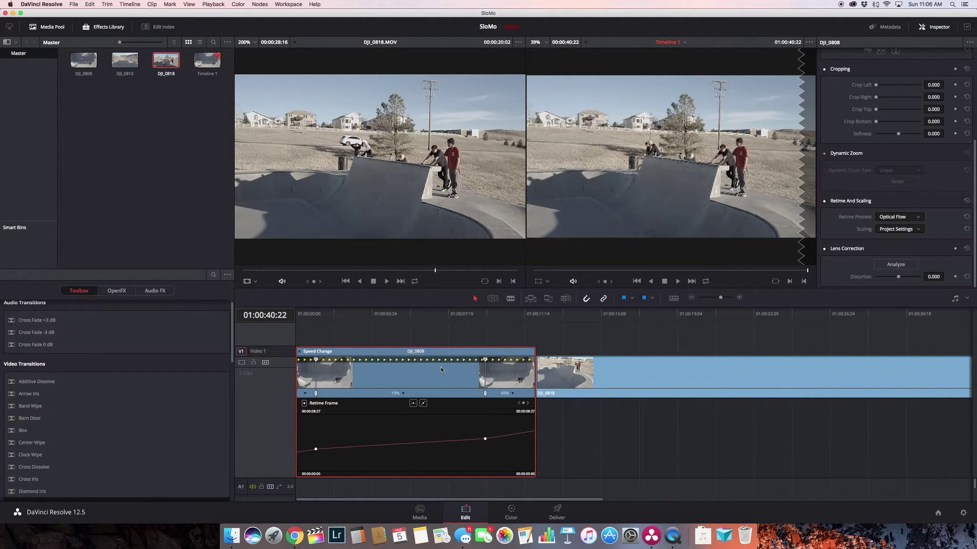
Load DJI_0808 in the source viewer, then select DJI_0818 and open its clip options
{"action": "double_click", "coordinate": [438, 371]}
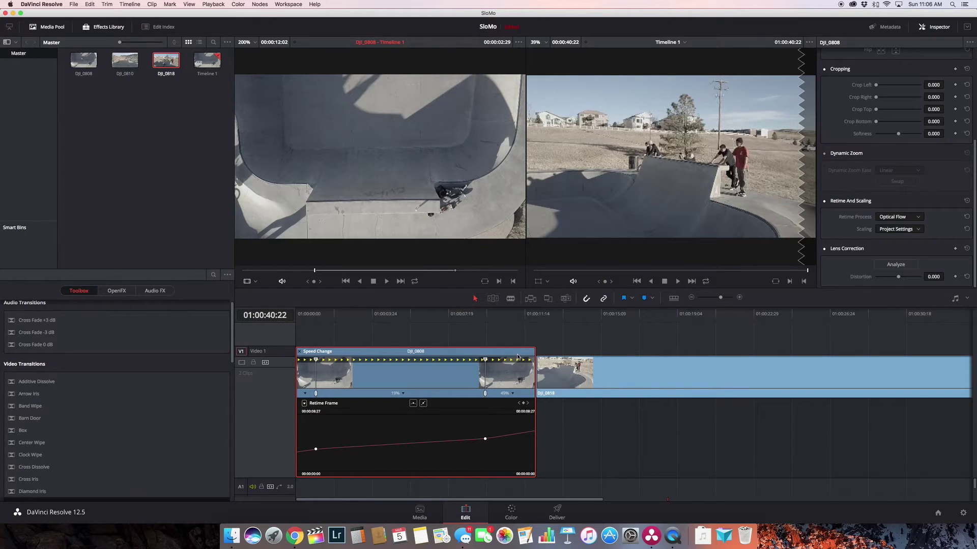
{"action": "scroll", "coordinate": [507, 357], "scroll_direction": "right", "scroll_amount": 6}
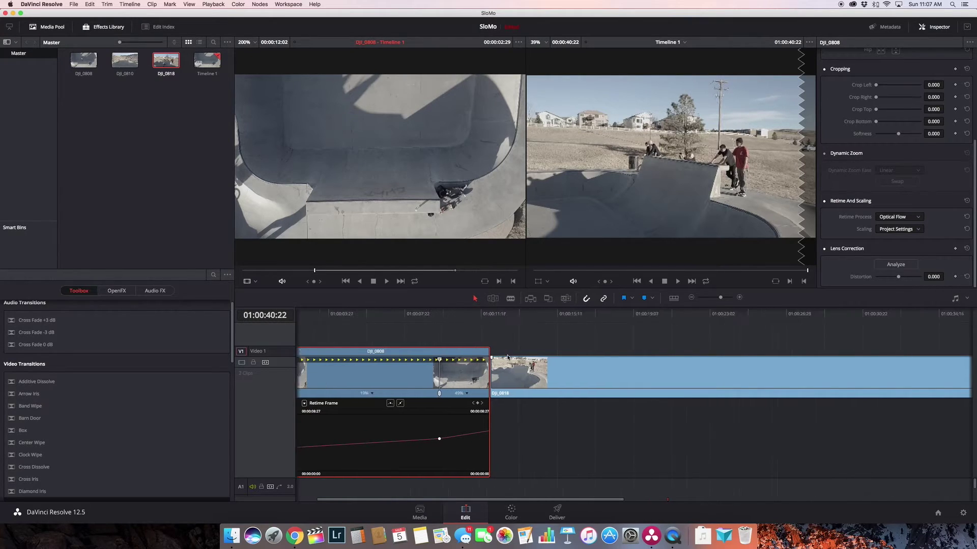
{"action": "scroll", "coordinate": [507, 357], "scroll_direction": "right", "scroll_amount": 2}
{"action": "left_click", "coordinate": [486, 374]}
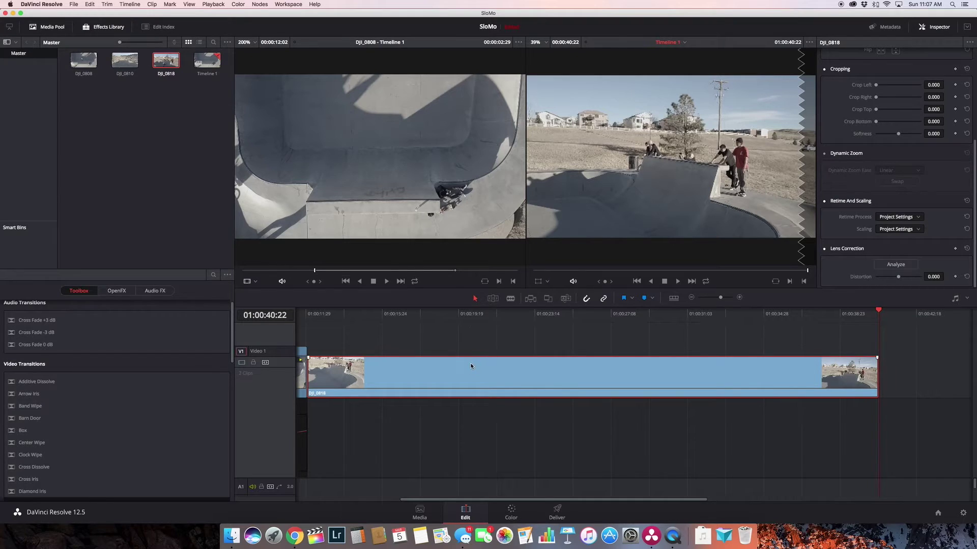
{"action": "right_click", "coordinate": [471, 365]}
Show only the Retime Speed curve beneath DJI_0818, hiding Retime Frame
{"action": "left_click", "coordinate": [497, 237]}
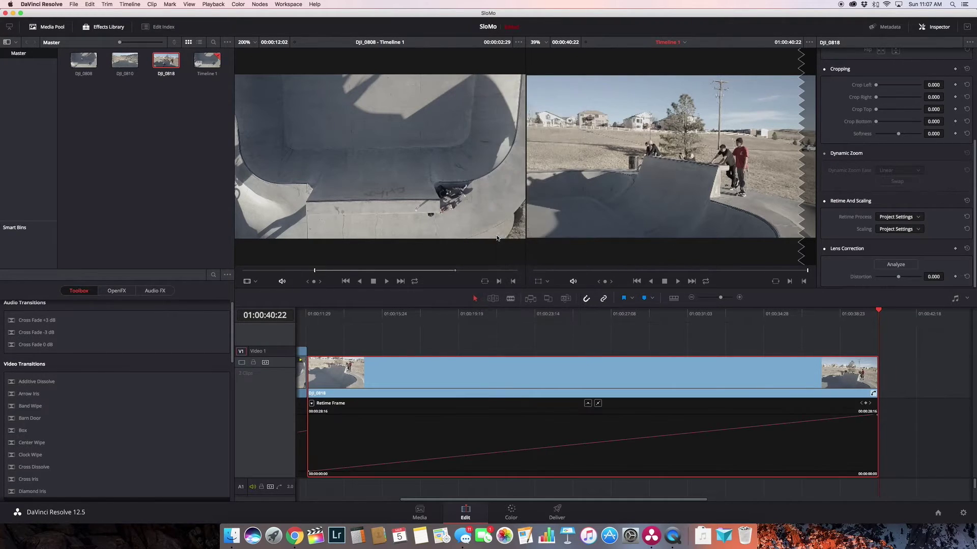
{"action": "left_click", "coordinate": [312, 403]}
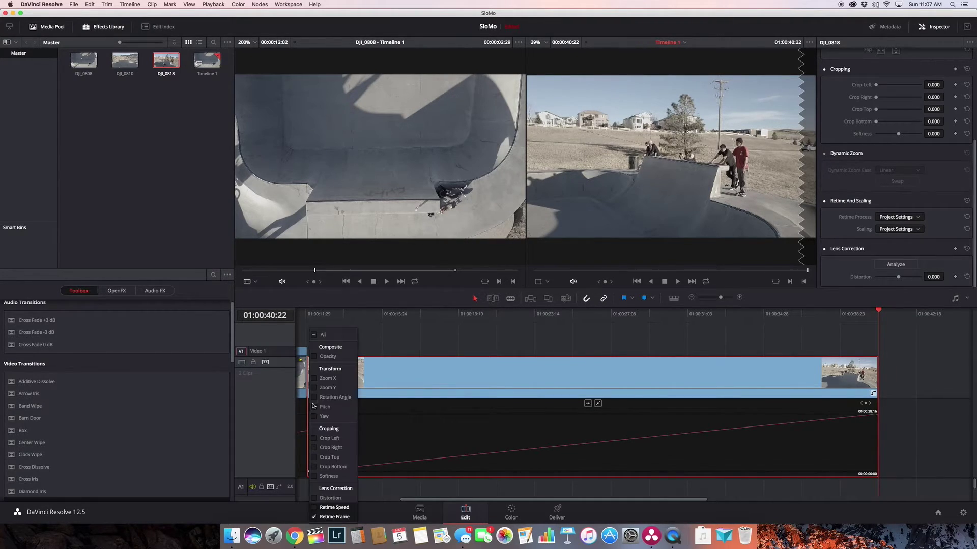
{"action": "left_click", "coordinate": [314, 508]}
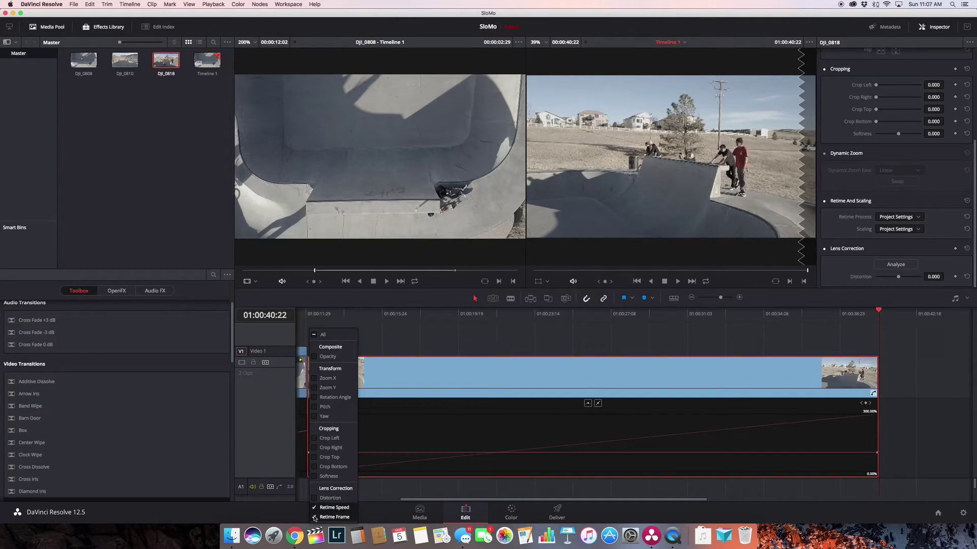
{"action": "left_click", "coordinate": [314, 517]}
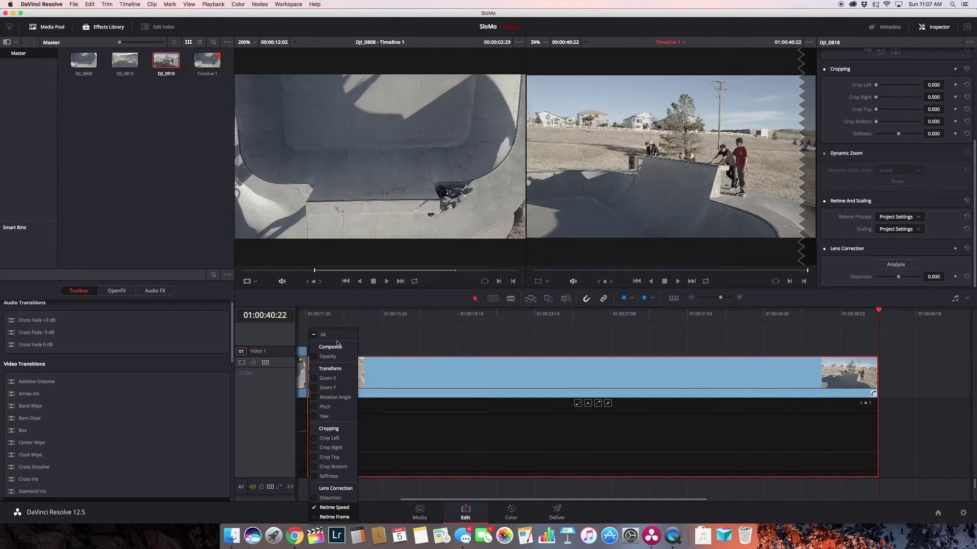
{"action": "left_click", "coordinate": [446, 328]}
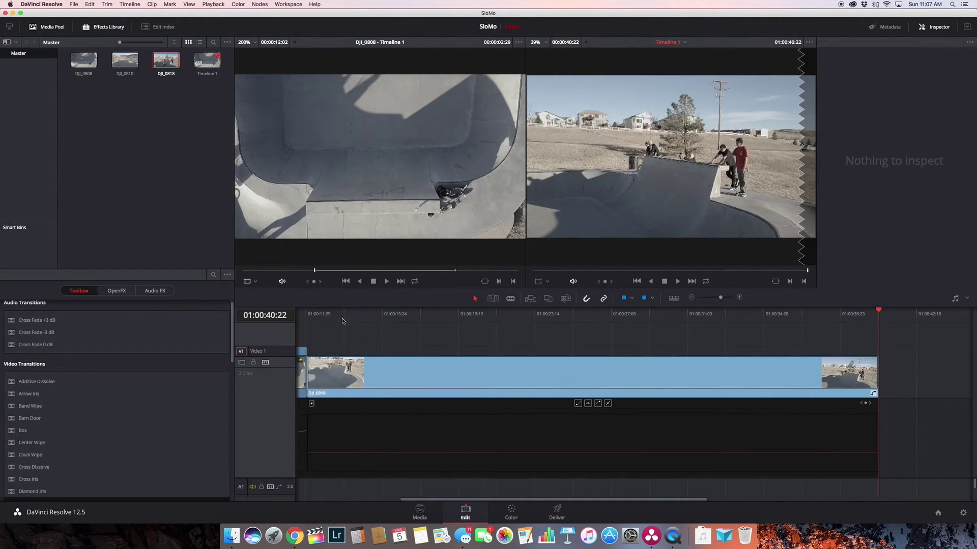
Preview DJI_0818 from near its start and select the clip
{"action": "left_click", "coordinate": [311, 315]}
{"action": "key", "text": "space"}
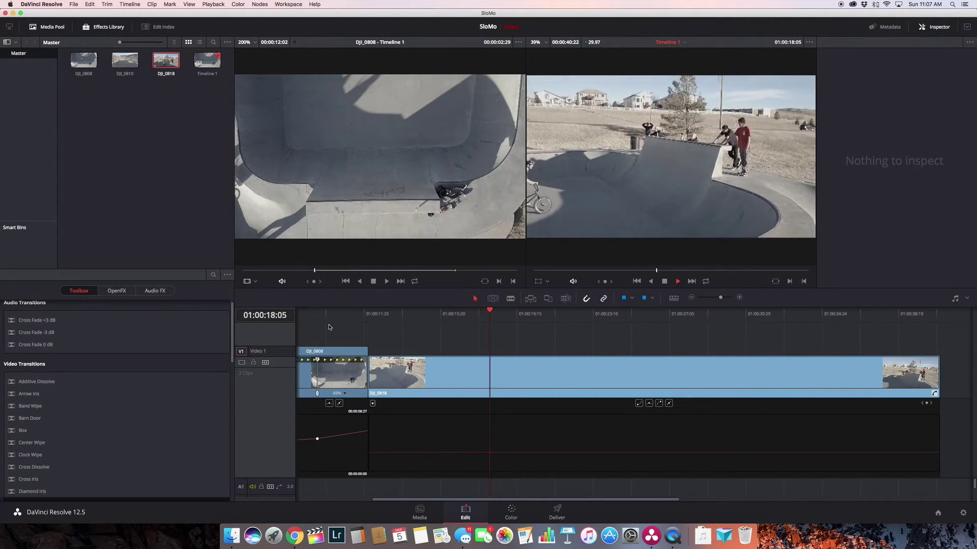
{"action": "key", "text": "space"}
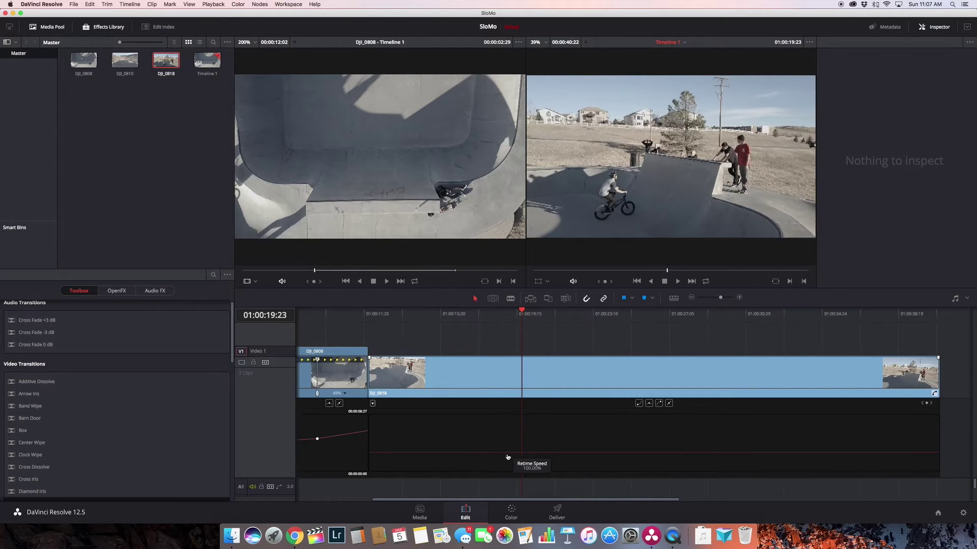
{"action": "scroll", "coordinate": [508, 457], "scroll_direction": "right", "scroll_amount": 3}
{"action": "left_click", "coordinate": [450, 456]}
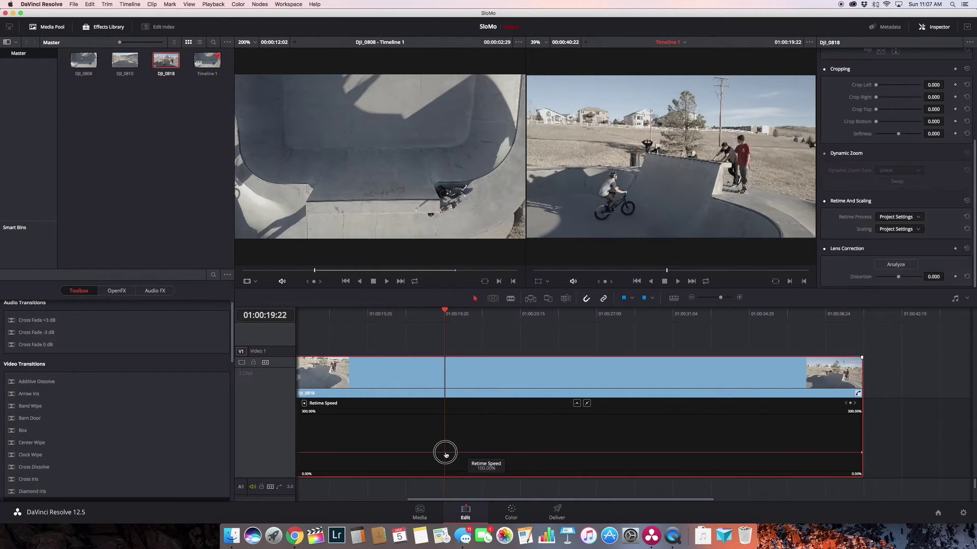
{"action": "scroll", "coordinate": [491, 428], "scroll_direction": "up", "scroll_amount": 2}
Add a speed point partway into DJI_0818 and raise the opening section to 151.28%
{"action": "scroll", "coordinate": [669, 408], "scroll_direction": "right", "scroll_amount": 5}
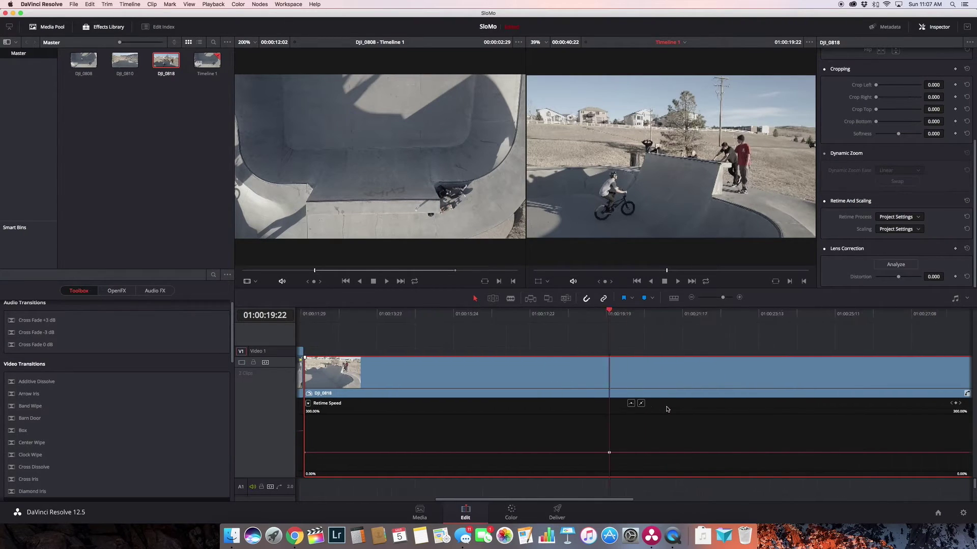
{"action": "left_click_drag", "start_coordinate": [564, 312], "coordinate": [819, 328]}
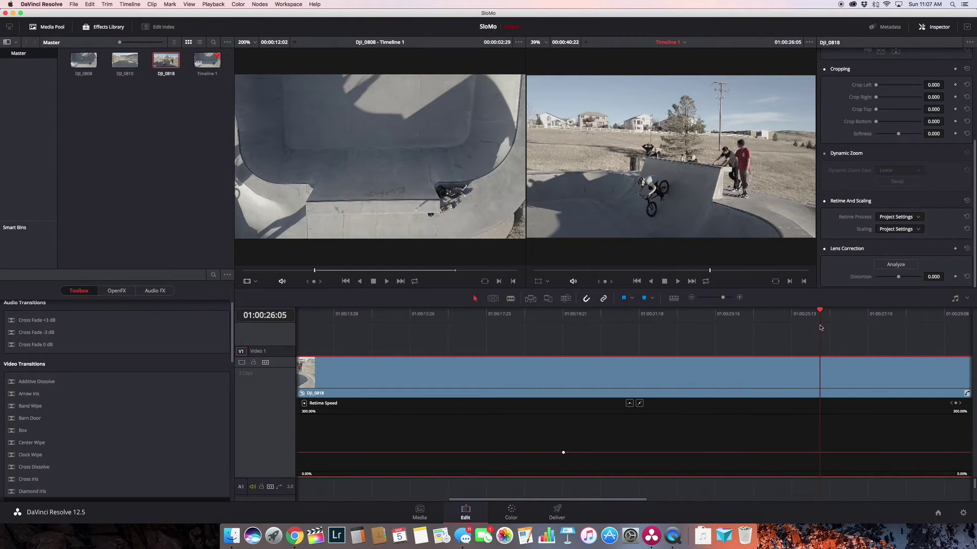
{"action": "left_click", "coordinate": [817, 452], "text": "alt"}
{"action": "scroll", "coordinate": [402, 450], "scroll_direction": "left", "scroll_amount": 2}
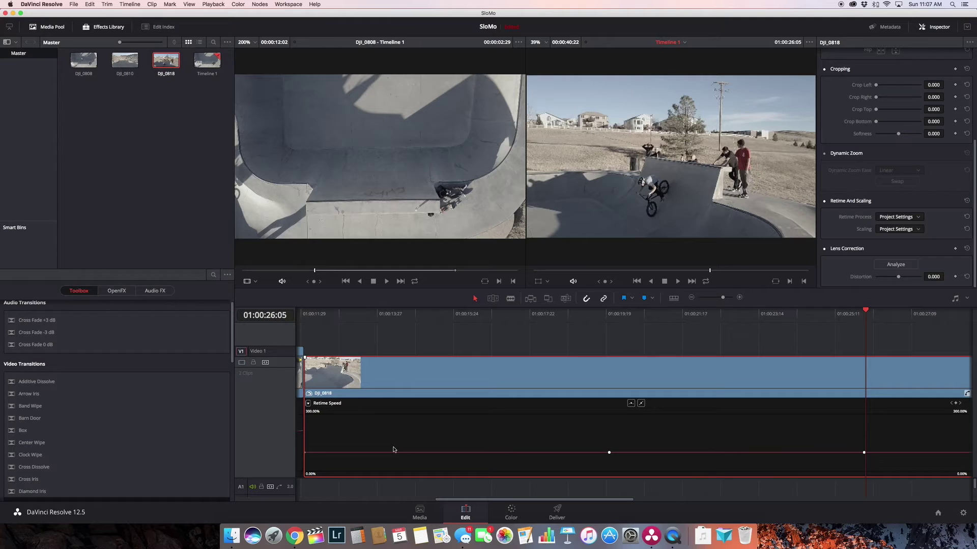
{"action": "left_click_drag", "start_coordinate": [394, 450], "coordinate": [400, 404]}
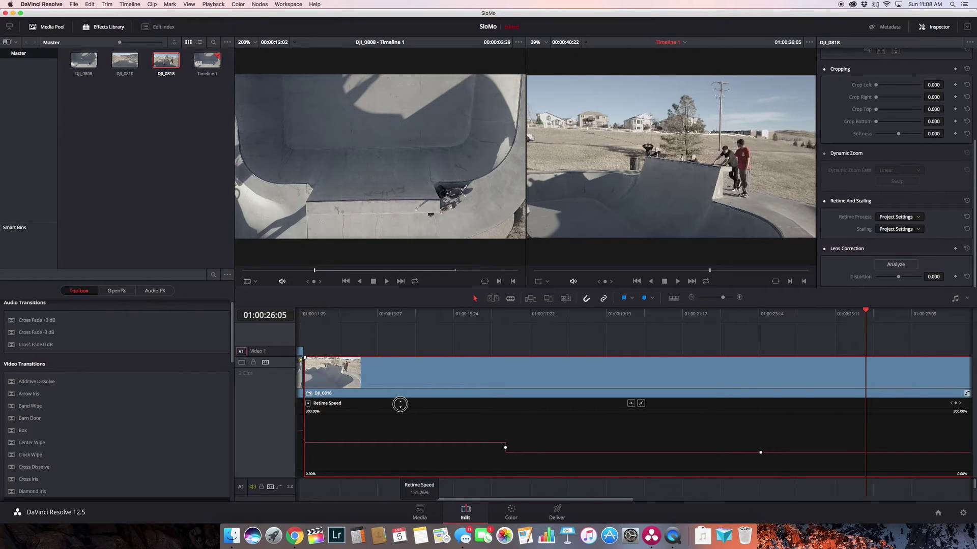
Push DJI_0818's opening section to about 210% speed and preview the ramp
{"action": "left_click_drag", "start_coordinate": [401, 404], "coordinate": [425, 258]}
{"action": "left_click", "coordinate": [305, 314]}
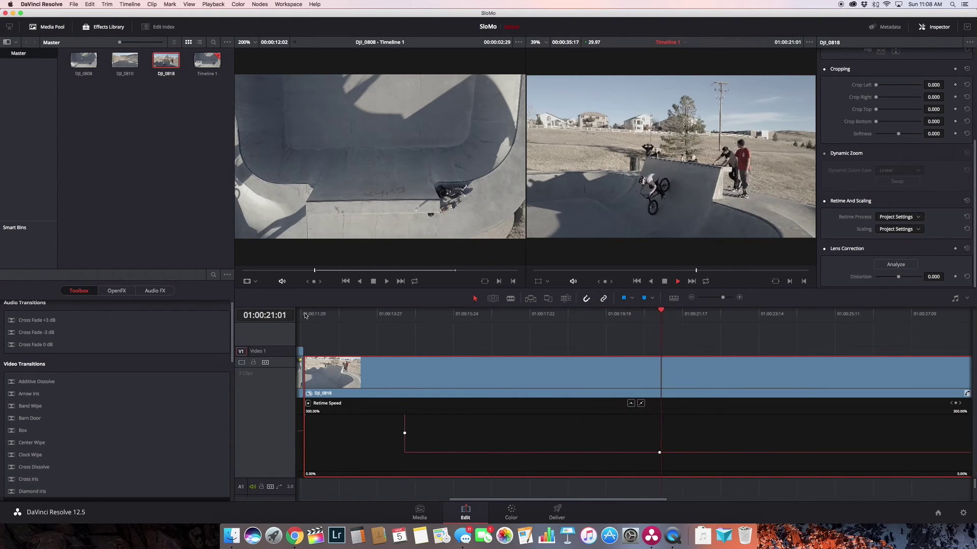
{"action": "key", "text": "space"}
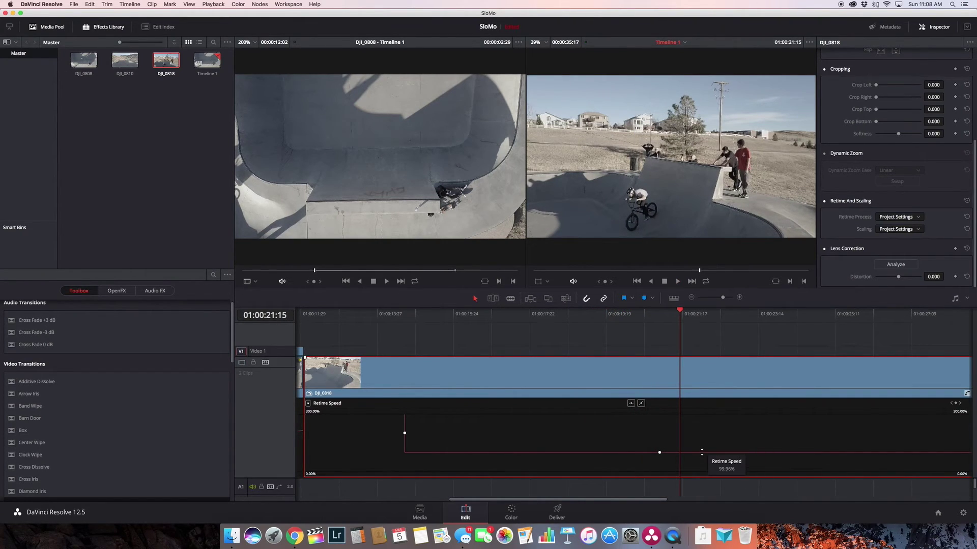
Raise the final section to 300% speed and play back the clip from its start
{"action": "left_click_drag", "start_coordinate": [701, 451], "coordinate": [698, 401]}
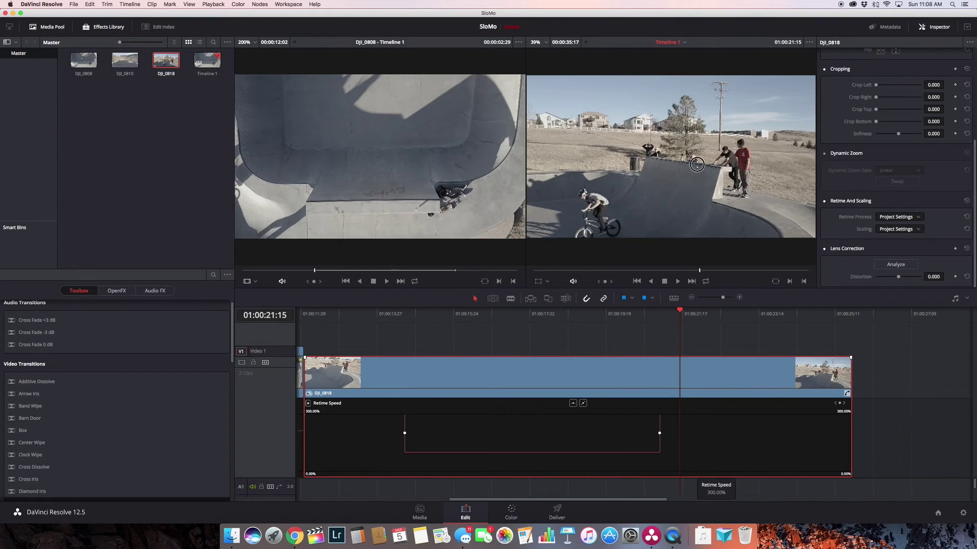
{"action": "left_click", "coordinate": [299, 314]}
{"action": "key", "text": "space"}
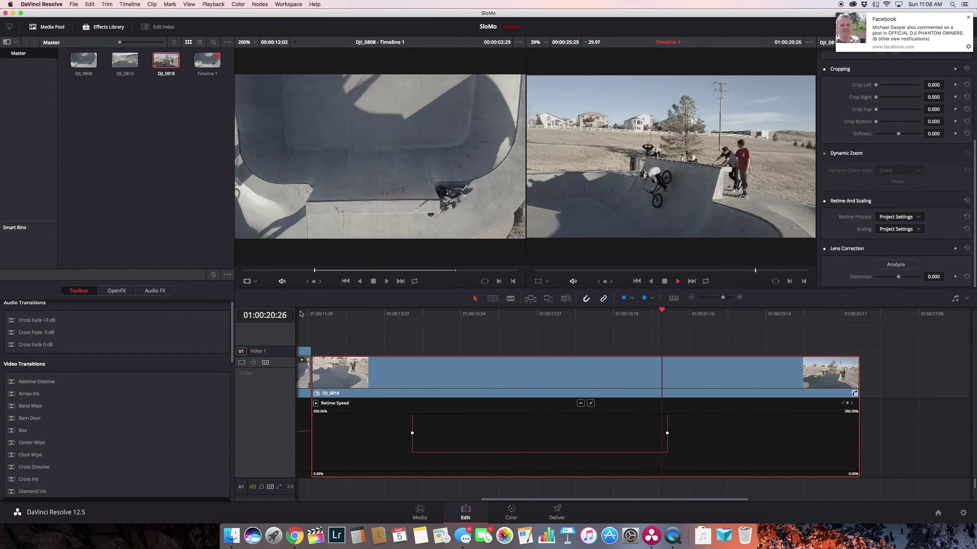
{"action": "key", "text": "space"}
Ease both speed points on DJI_0818's Retime Speed curve into smooth transitions
{"action": "scroll", "coordinate": [428, 432], "scroll_direction": "left", "scroll_amount": 5}
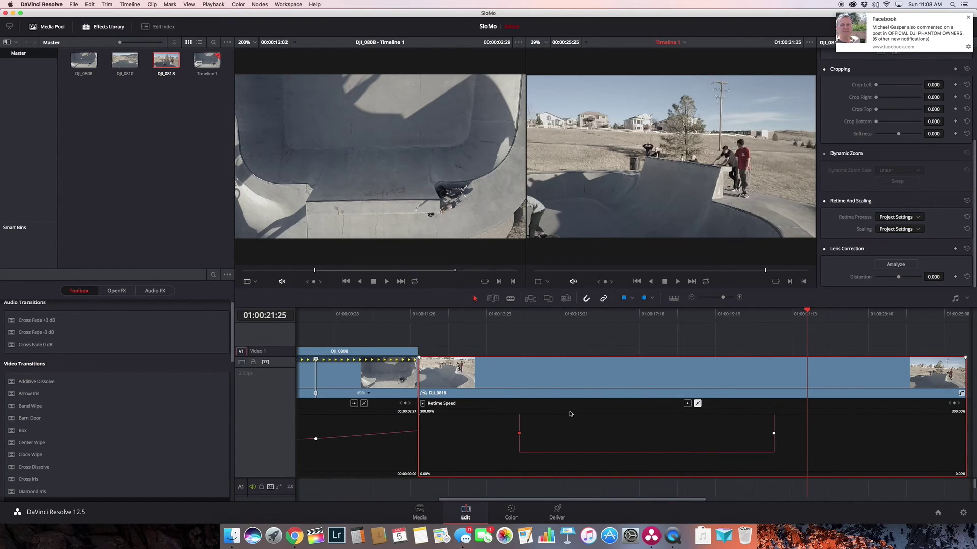
{"action": "left_click", "coordinate": [687, 402]}
{"action": "left_click", "coordinate": [774, 433]}
{"action": "left_click", "coordinate": [687, 403]}
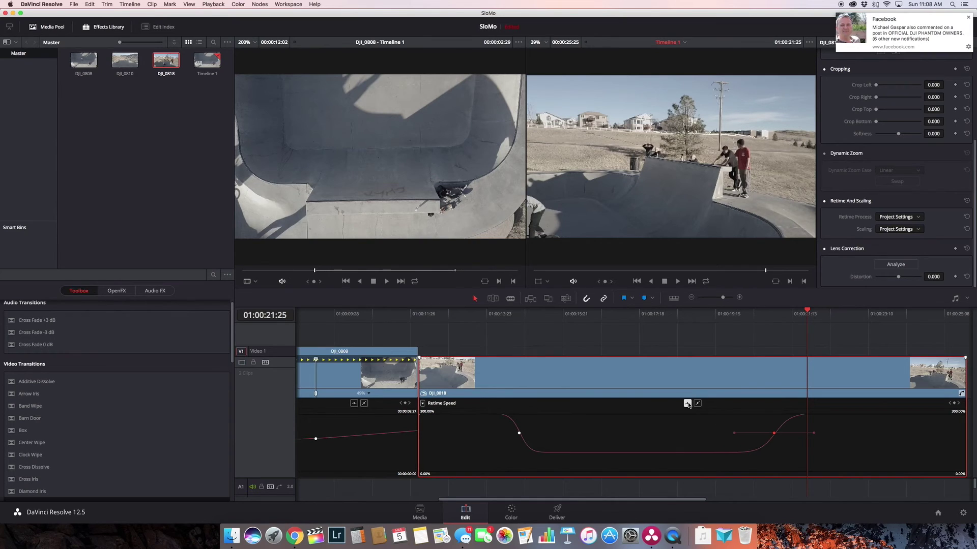
Play back the smoothed speed ramp from near its start
{"action": "left_click", "coordinate": [422, 313]}
{"action": "key", "text": "space"}
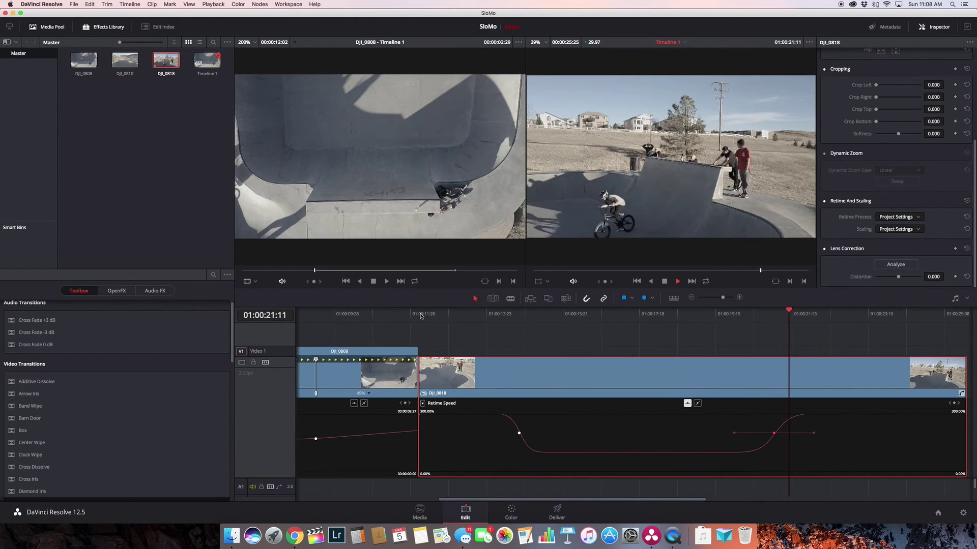
{"action": "key", "text": "space"}
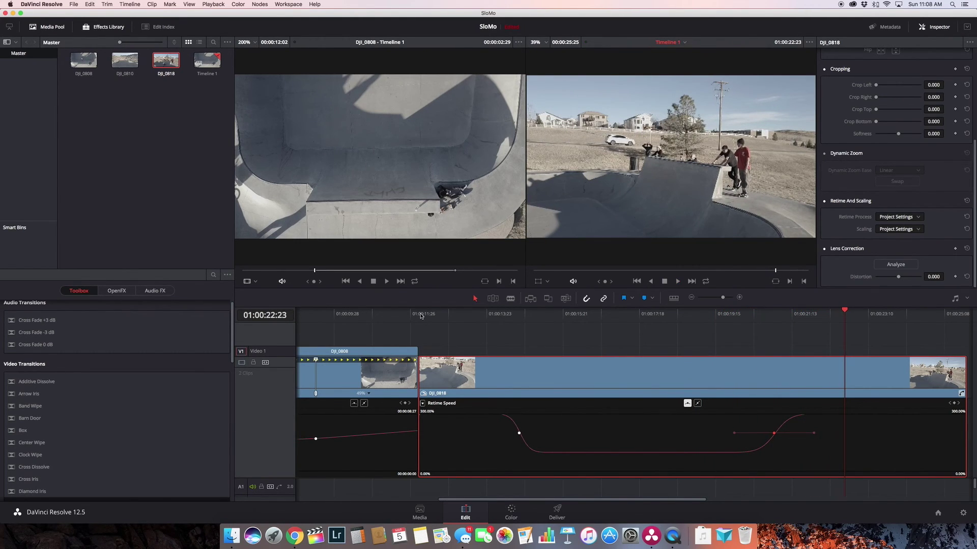